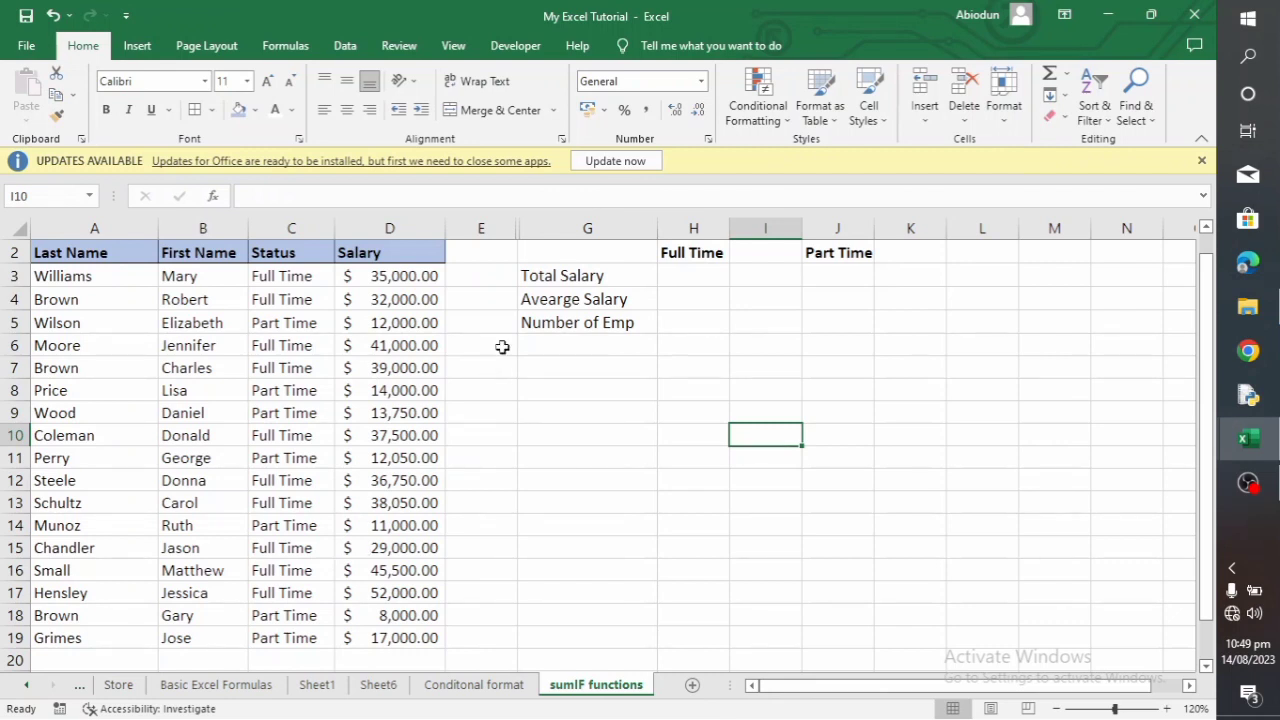
# - Calculate the full-time total salary in H3 with =SUMIF(C3:C19,C3,D3:D19)
pyautogui.click(683, 276)
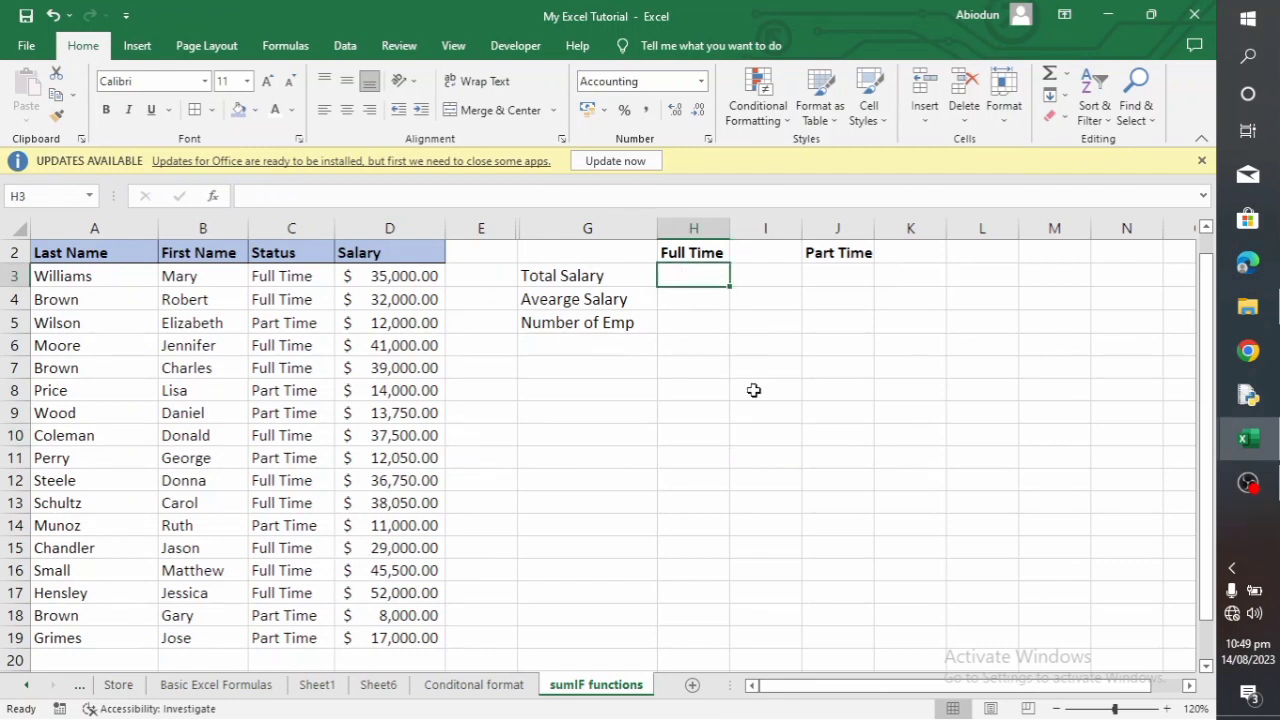
pyautogui.write('=SUM')
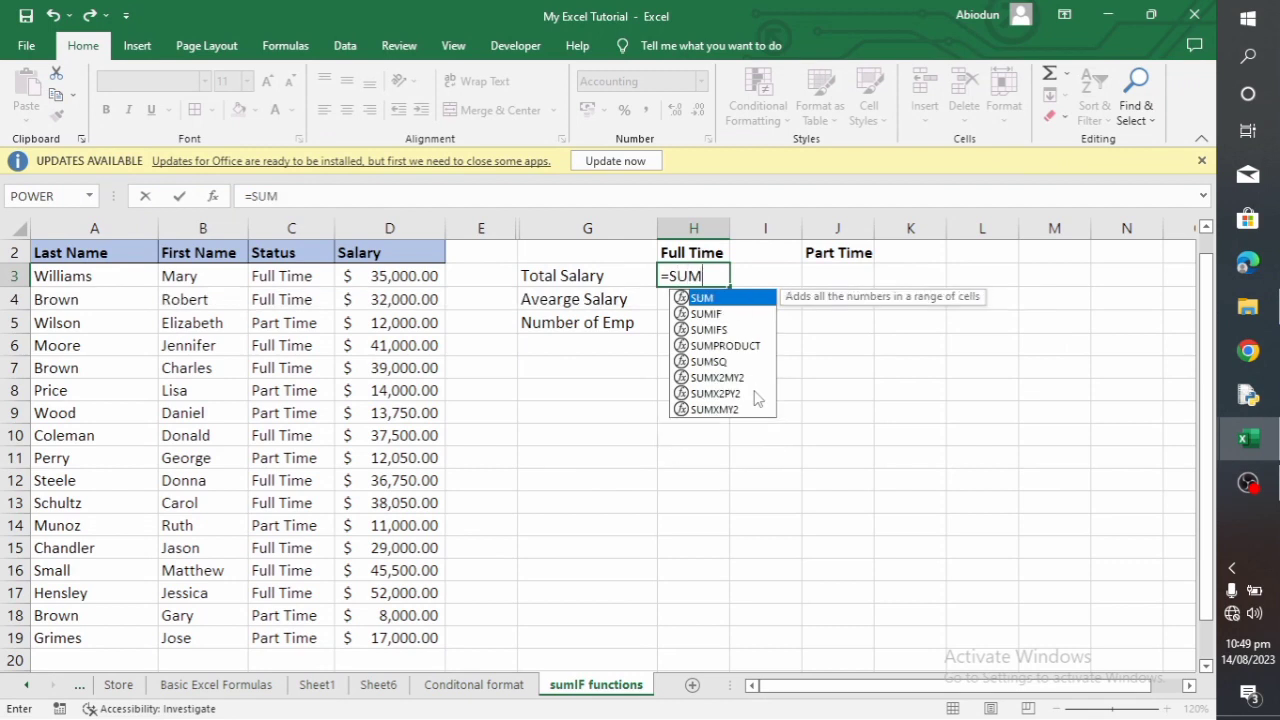
pyautogui.write('IF(')
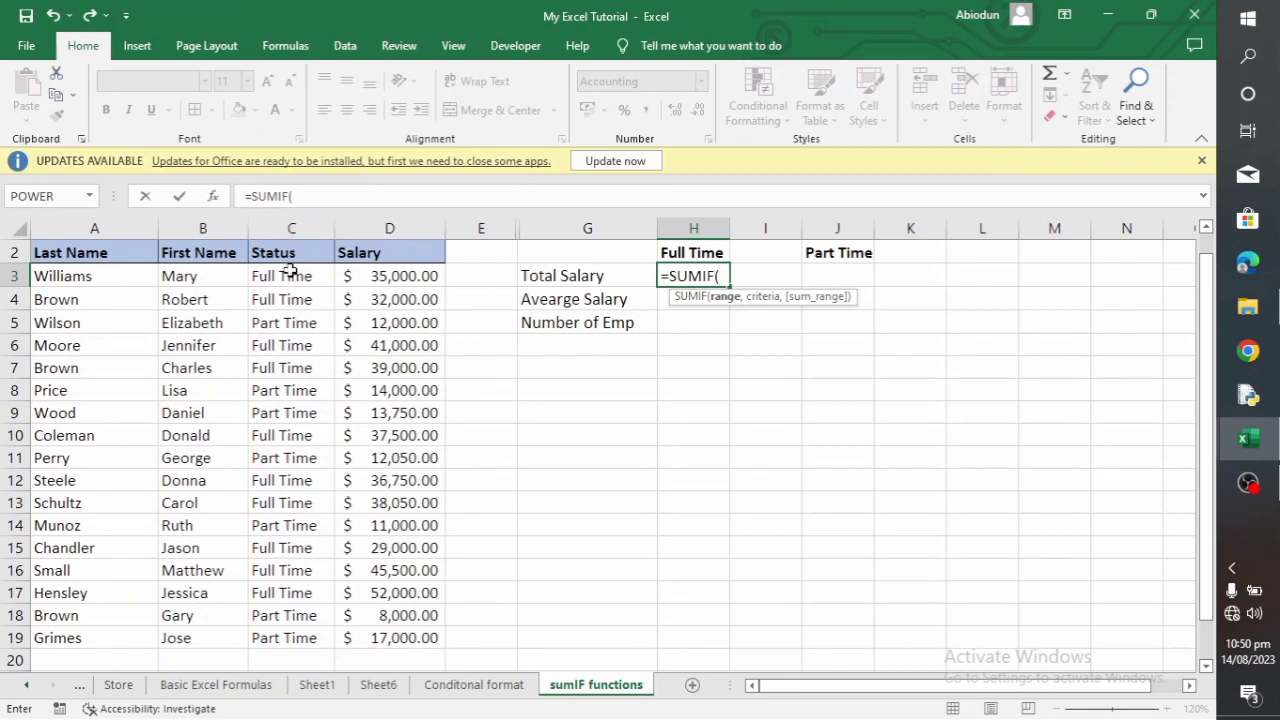
pyautogui.moveTo(292, 277); pyautogui.dragTo(278, 638)
pyautogui.write(',')
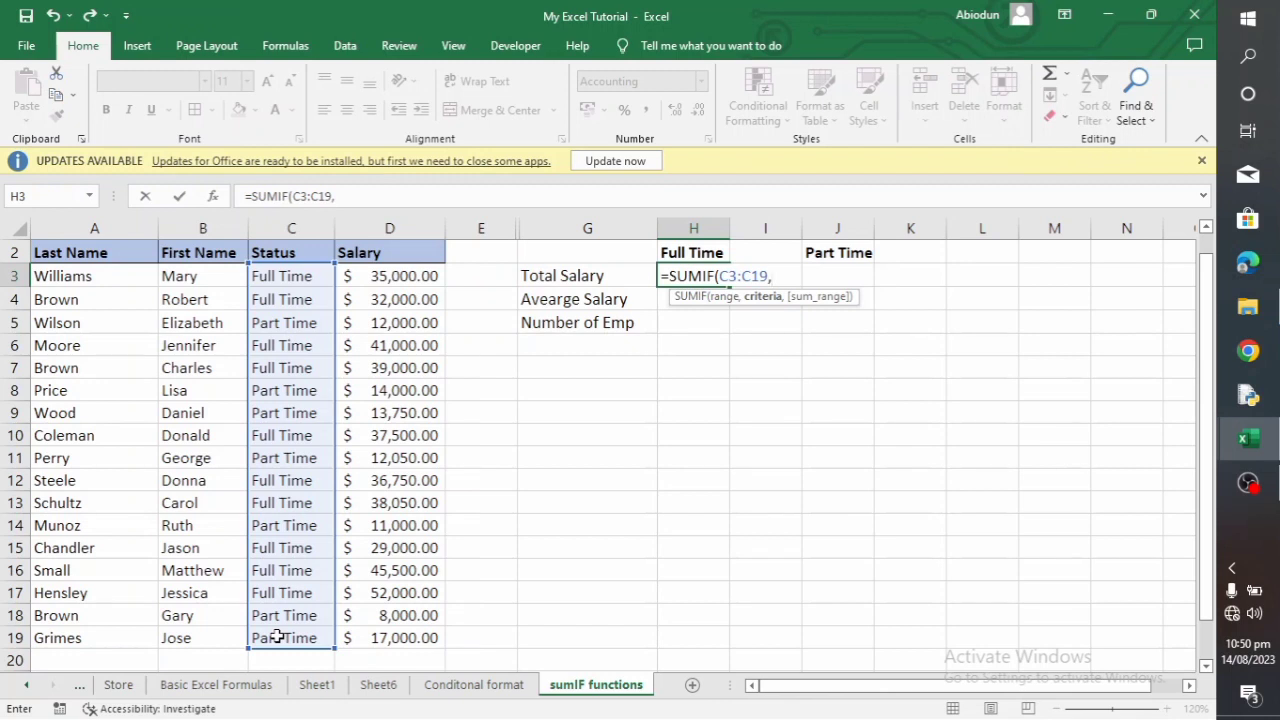
pyautogui.click(303, 276)
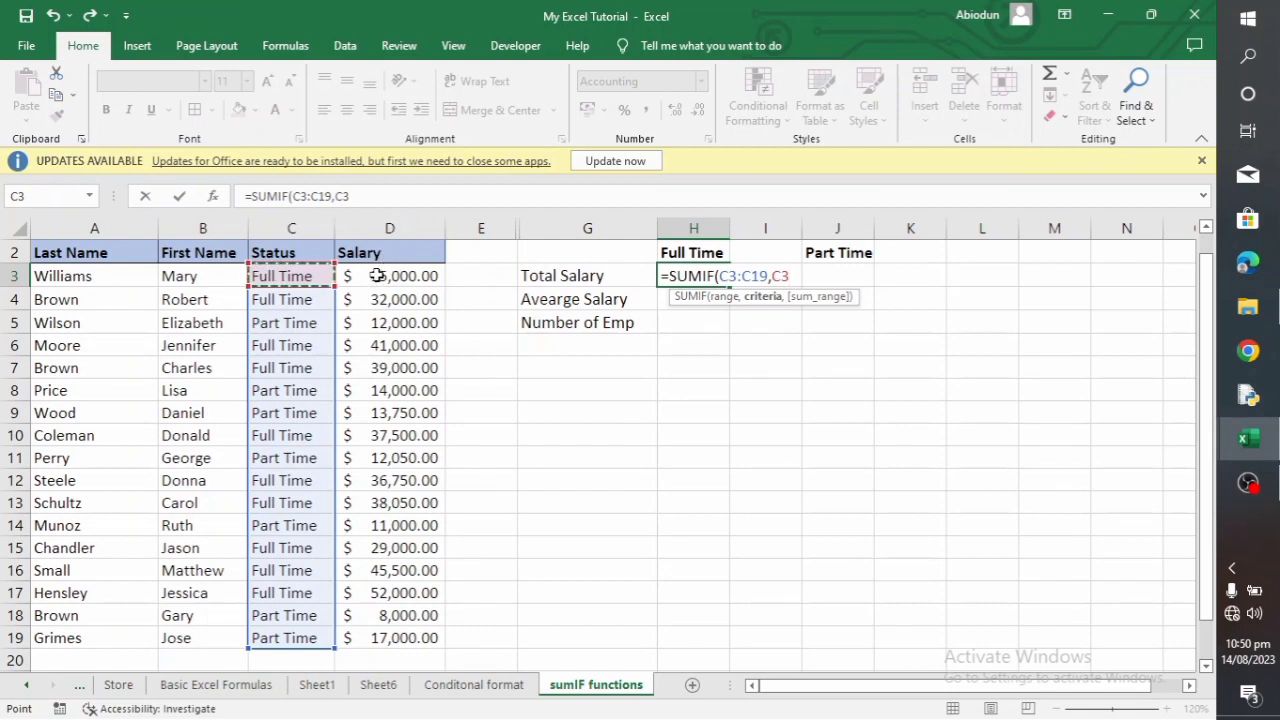
pyautogui.write(',')
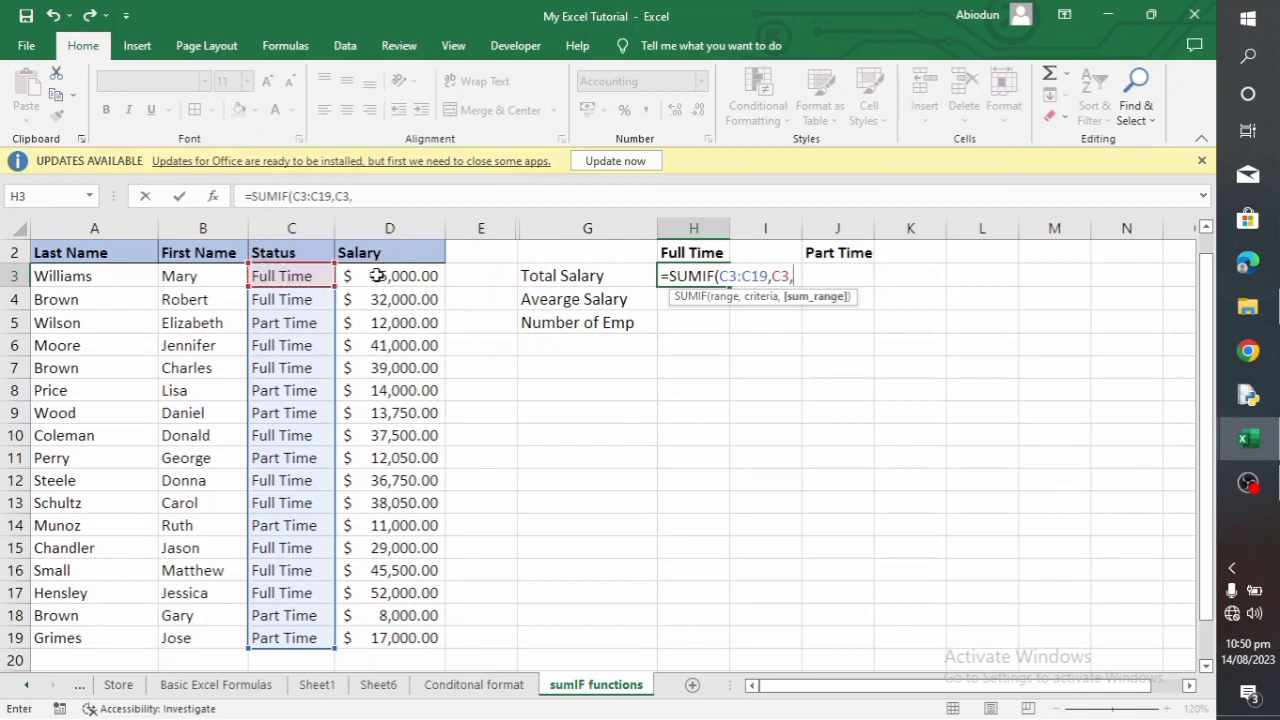
pyautogui.moveTo(376, 276); pyautogui.dragTo(397, 637)
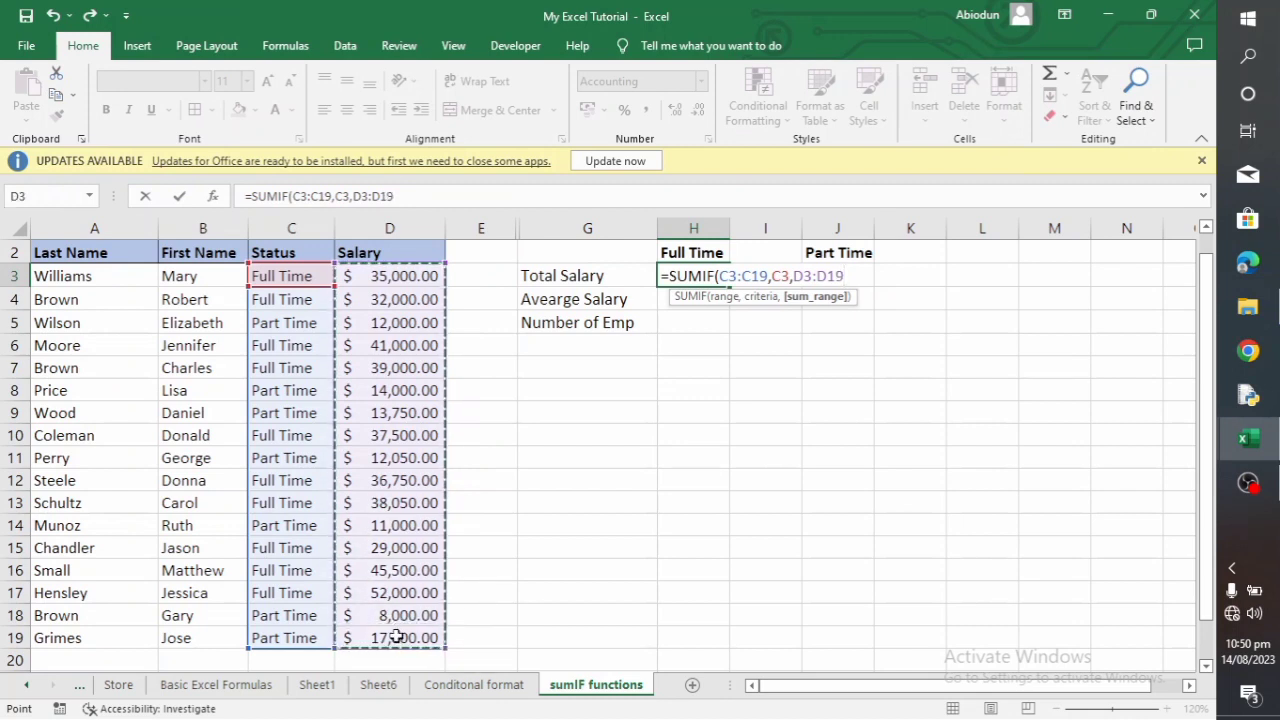
pyautogui.write(')')
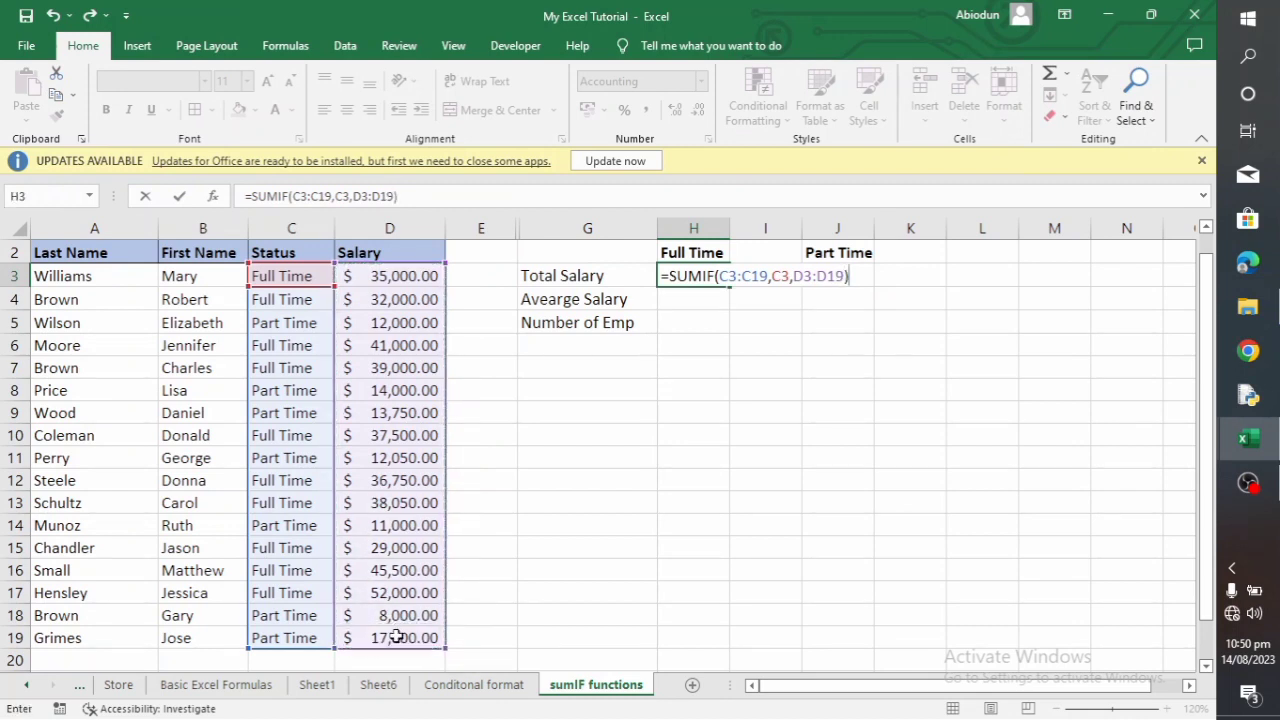
pyautogui.press('Return')
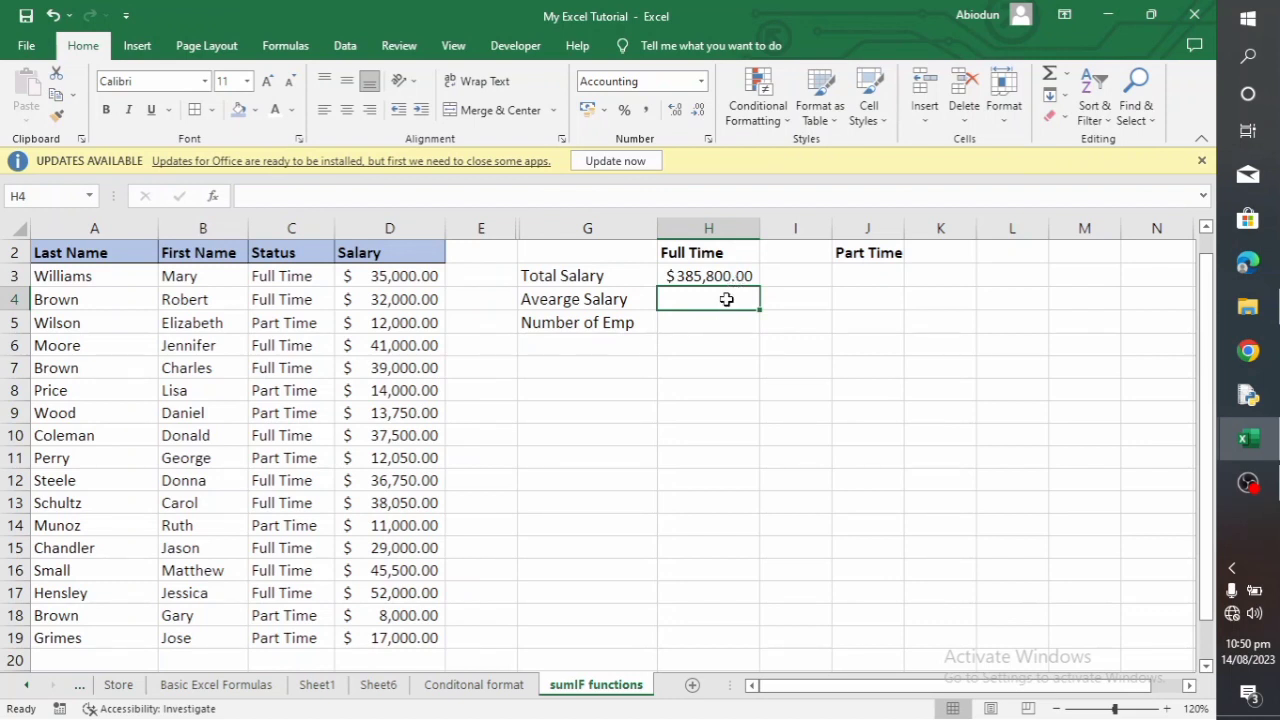
# - Calculate the full-time average salary in H4 with =AVERAGEIF(C3:C19,C3,D3:D19)
pyautogui.write('=')
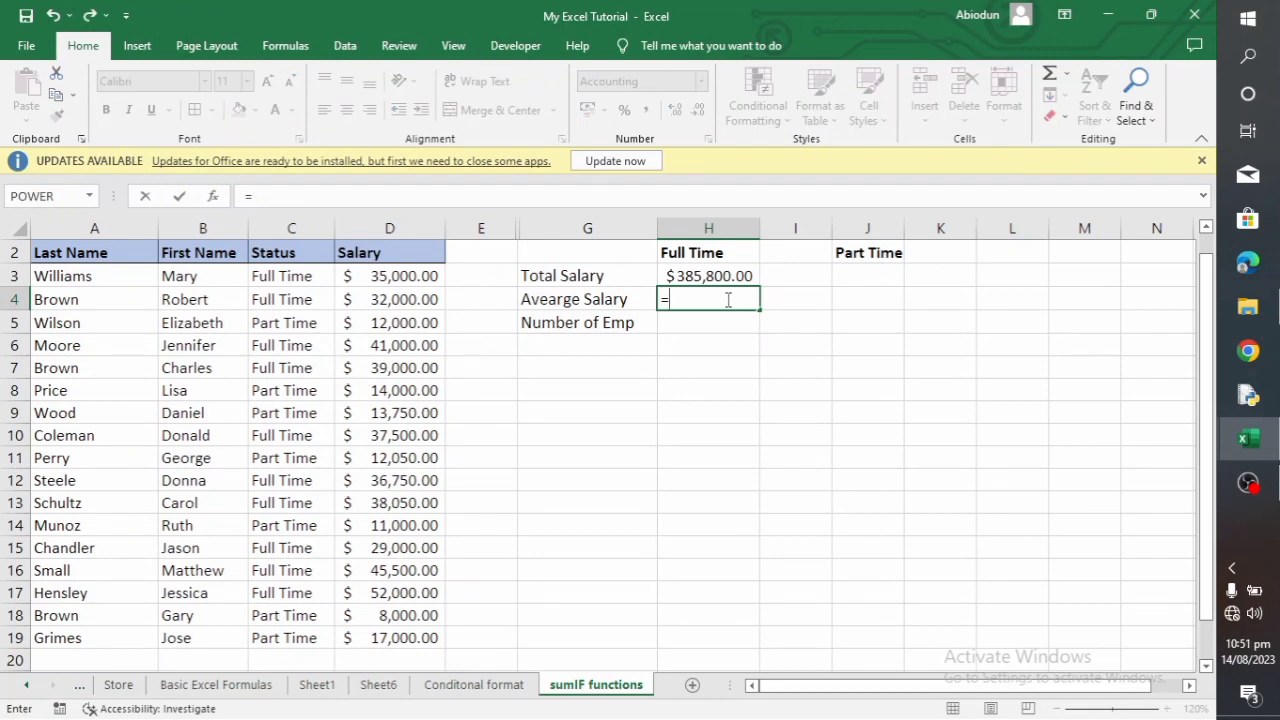
pyautogui.write('AVER')
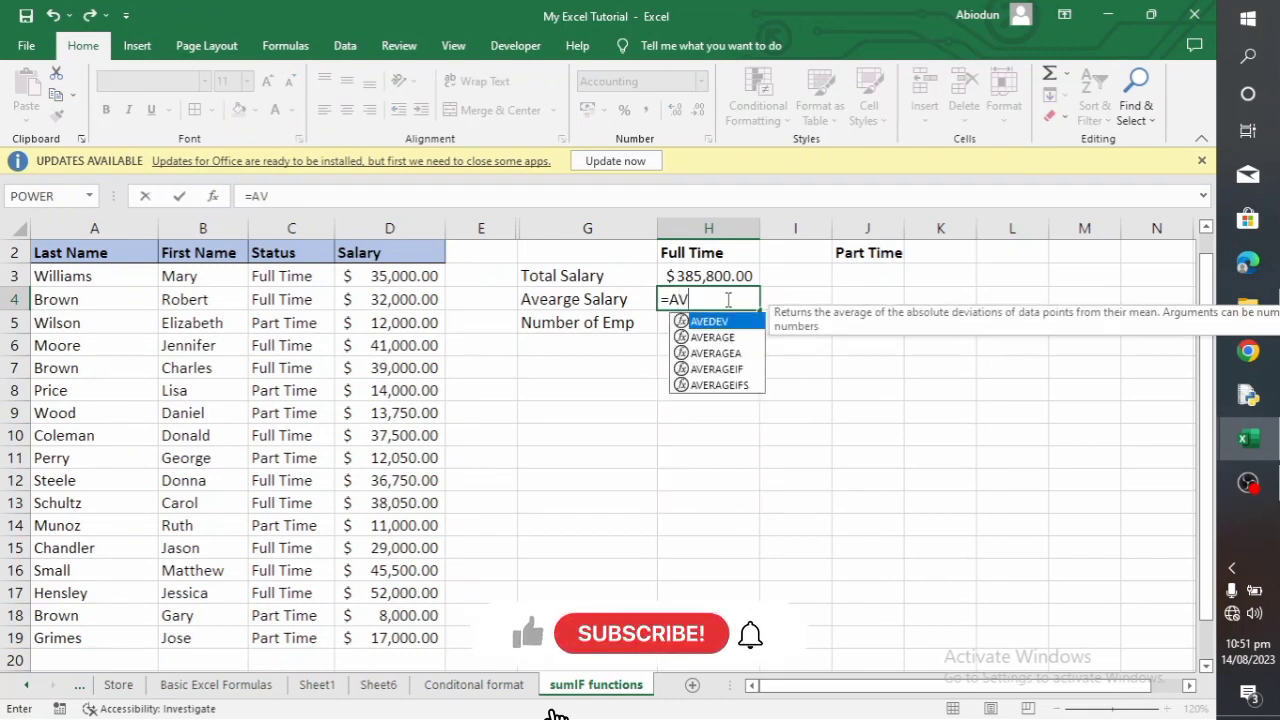
pyautogui.press('Down')
pyautogui.press('Down')
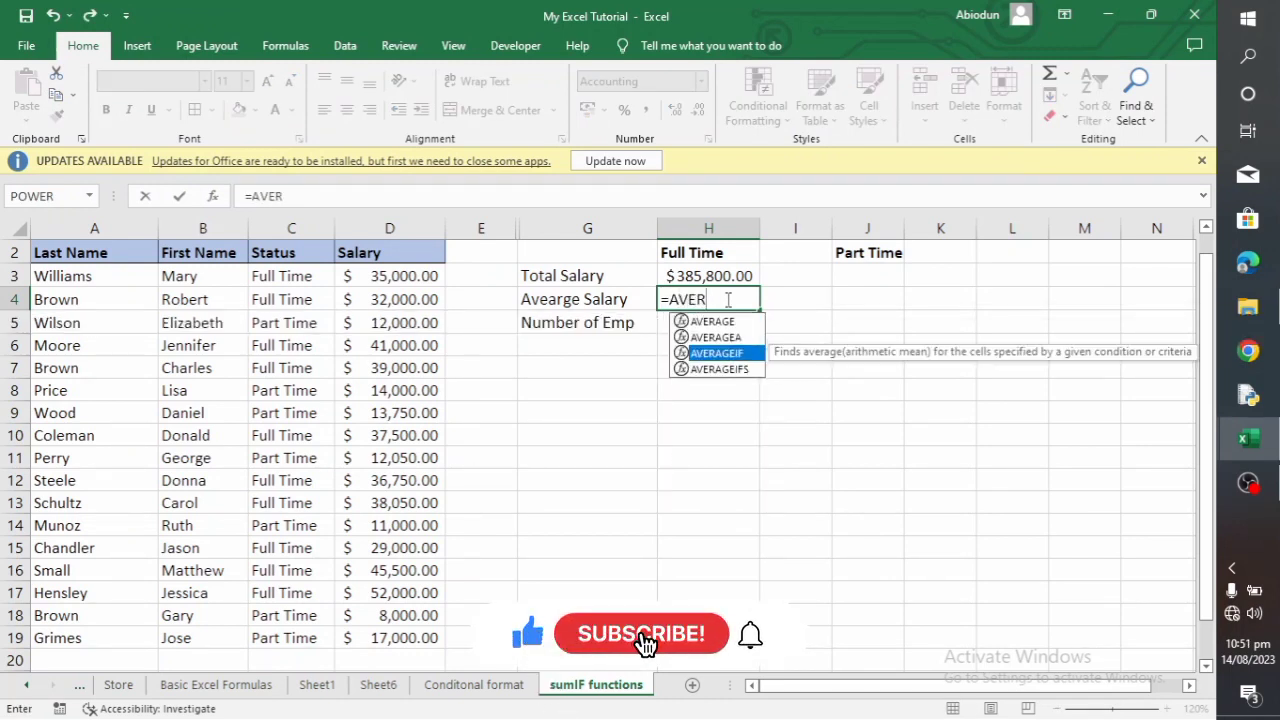
pyautogui.press('Tab')
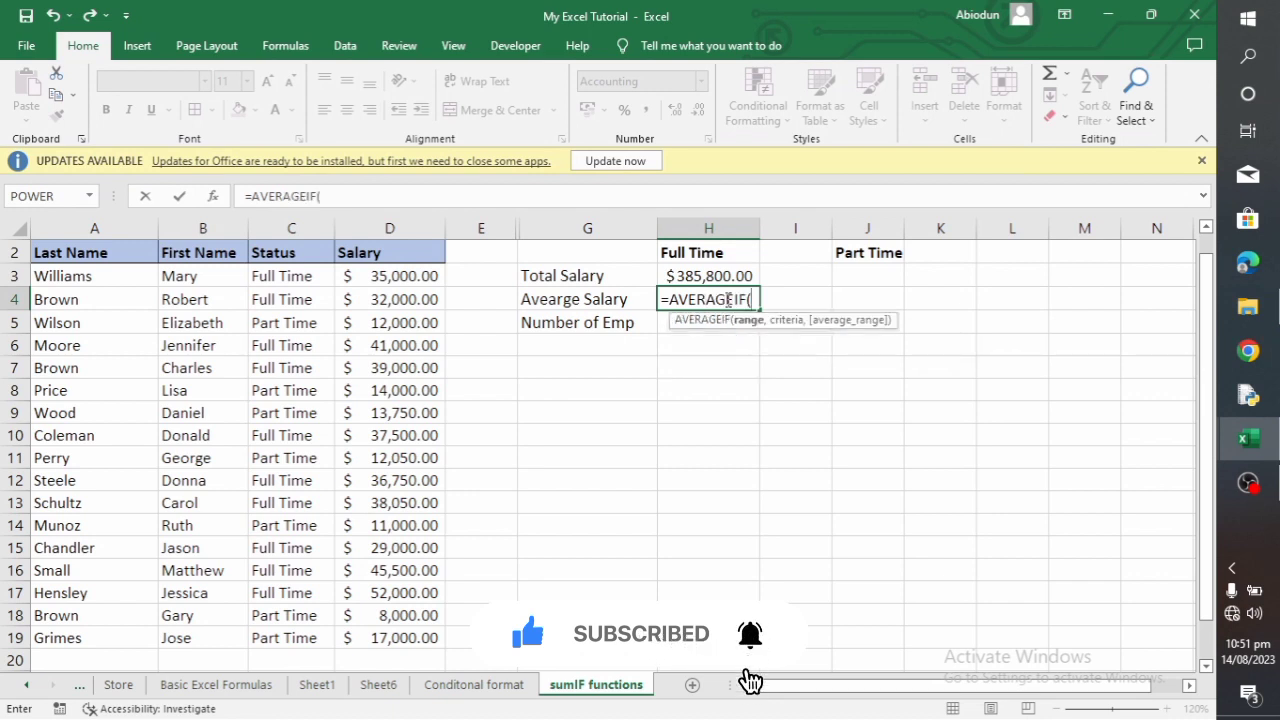
pyautogui.moveTo(286, 276); pyautogui.dragTo(294, 634)
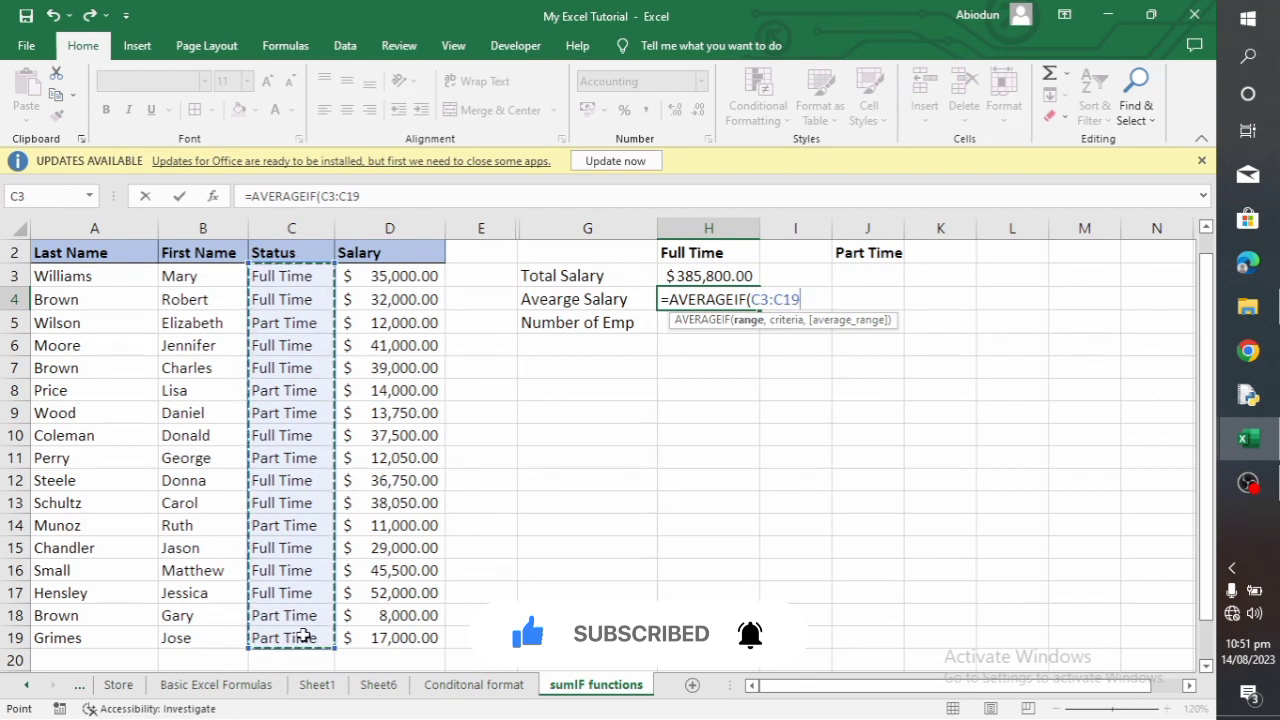
pyautogui.write(',')
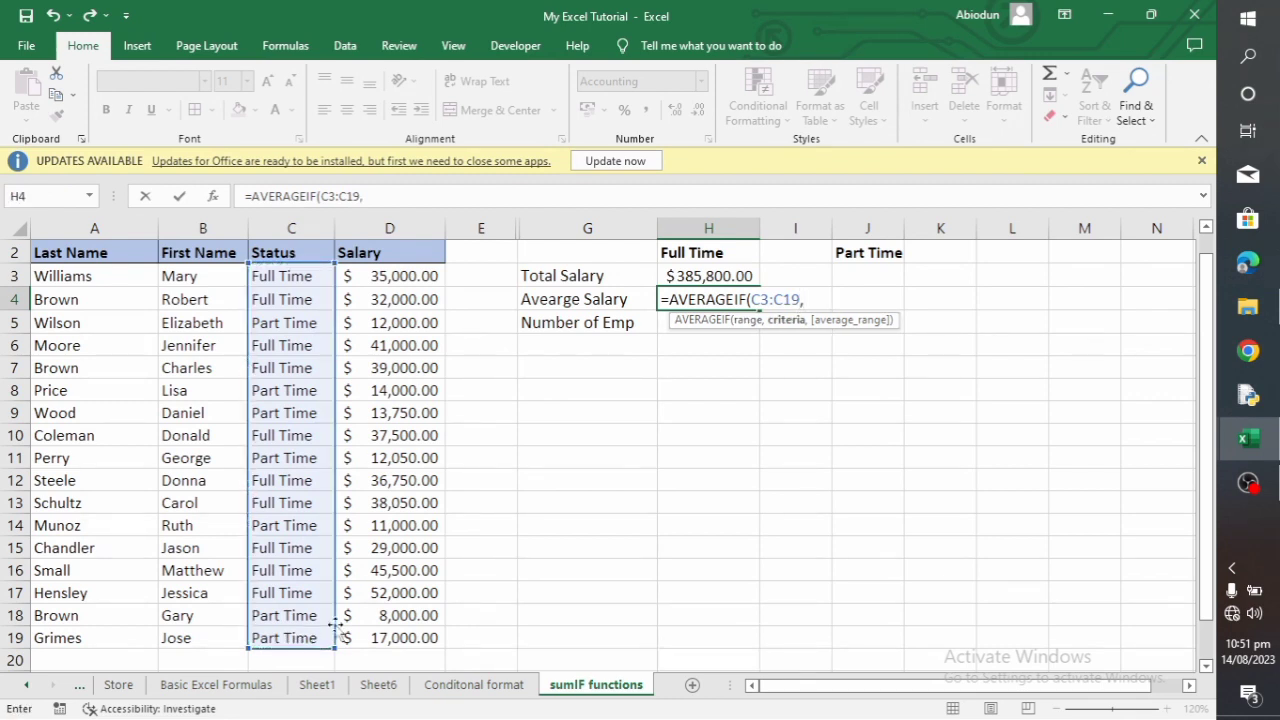
pyautogui.click(304, 279)
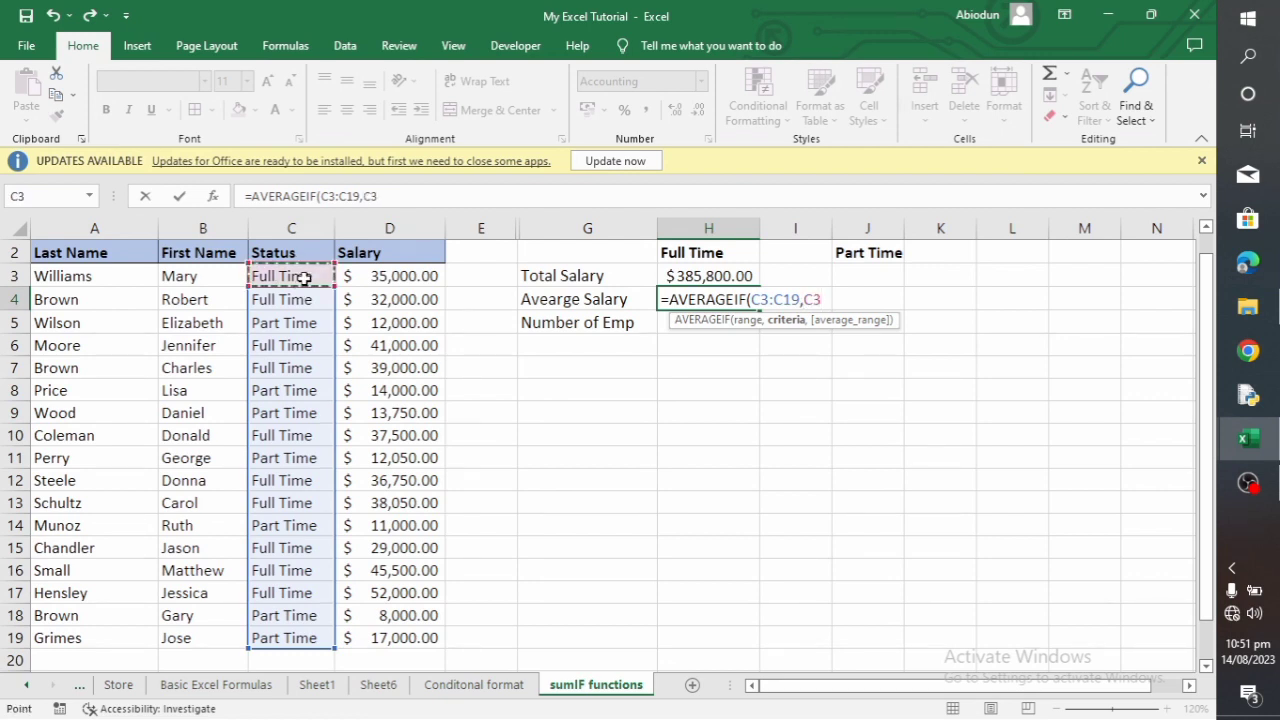
pyautogui.write(',')
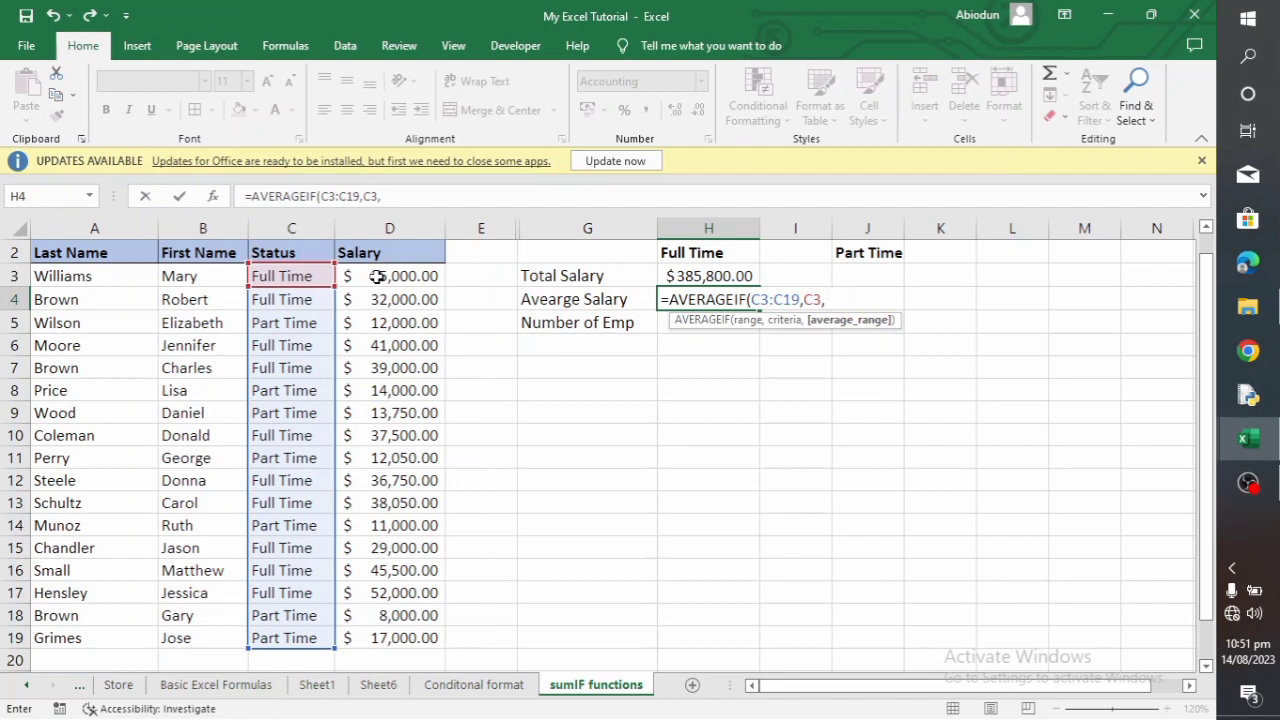
pyautogui.moveTo(378, 278); pyautogui.dragTo(381, 637)
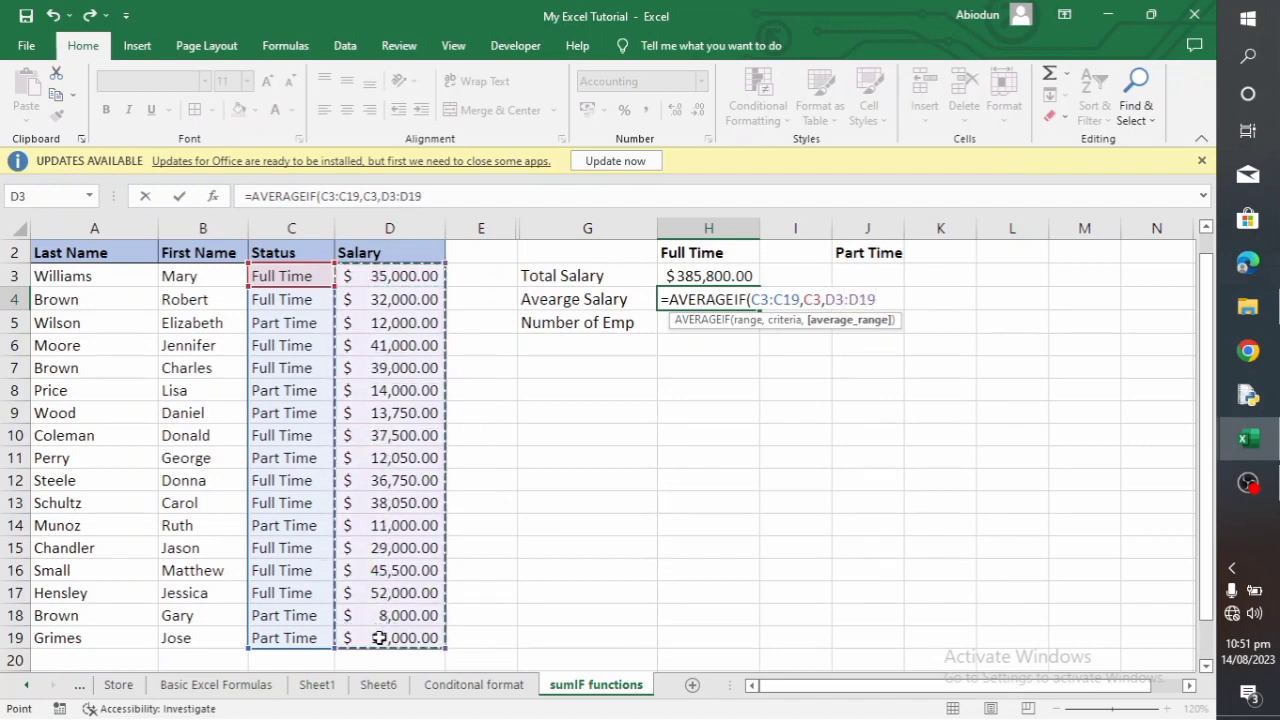
pyautogui.write(')')
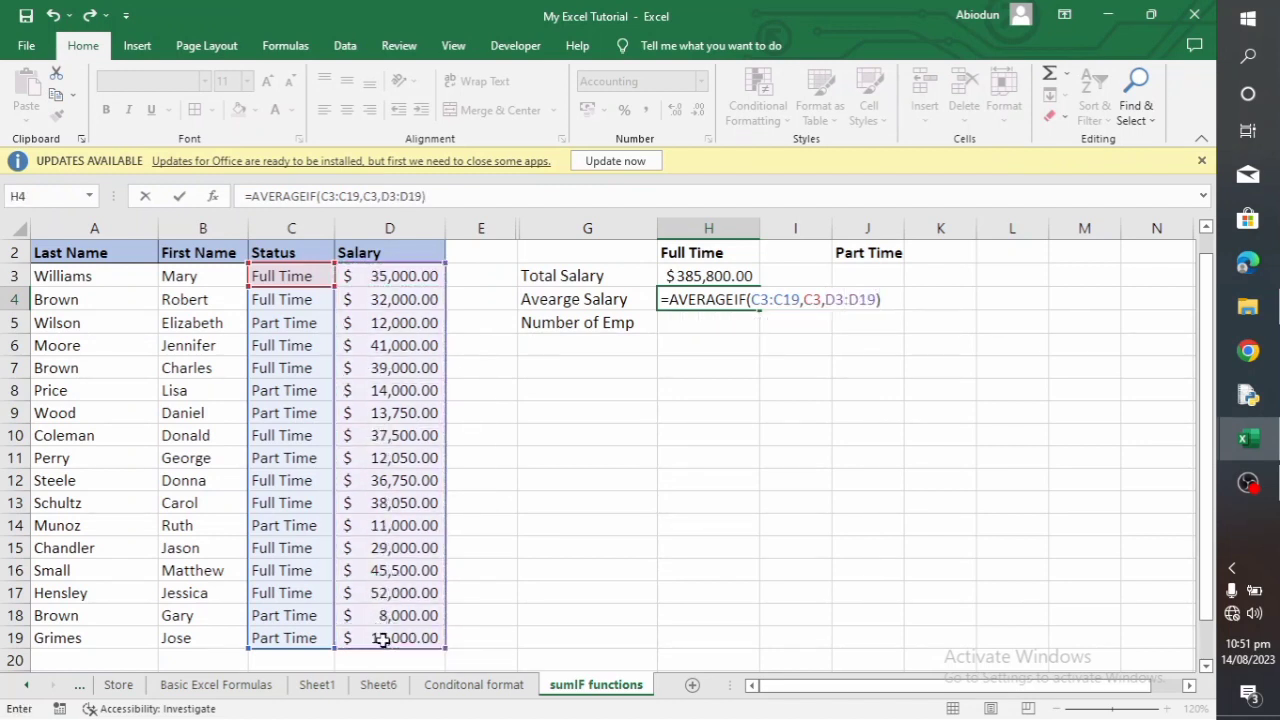
pyautogui.press('Return')
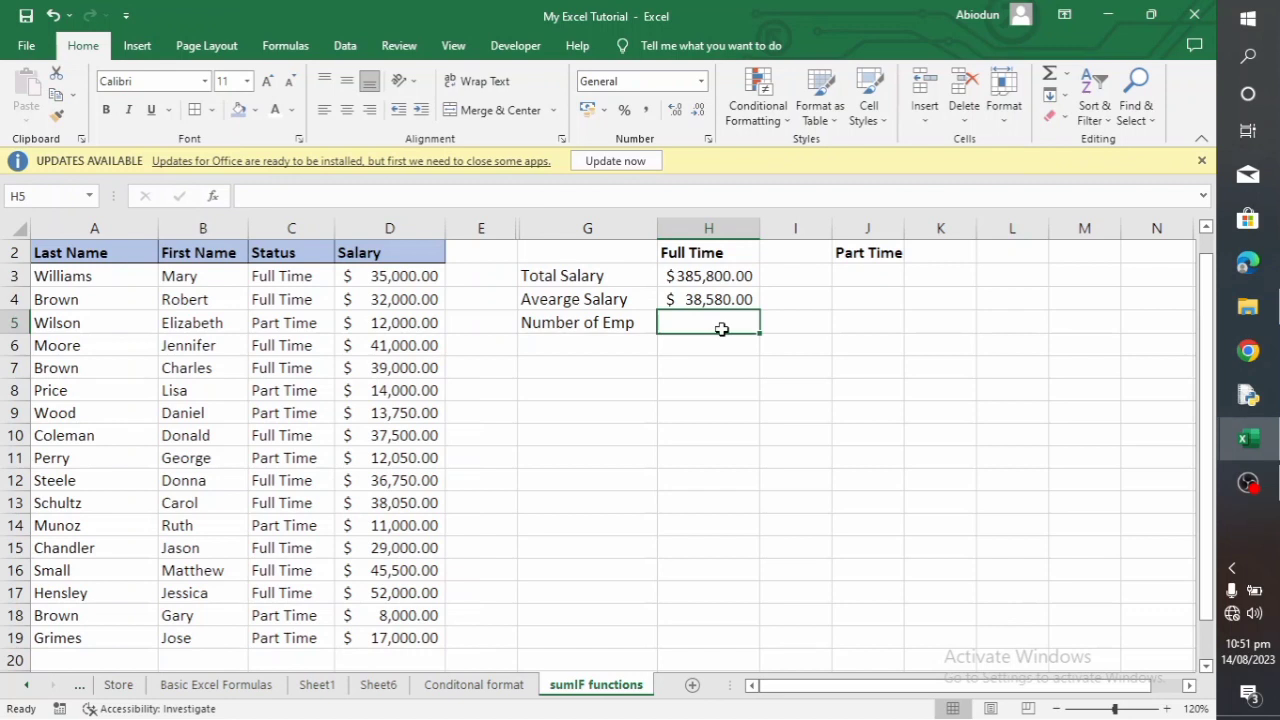
# - Count the full-time employees in H5 with =COUNTIF(C3:C19,C3)
pyautogui.write('=COUNT')
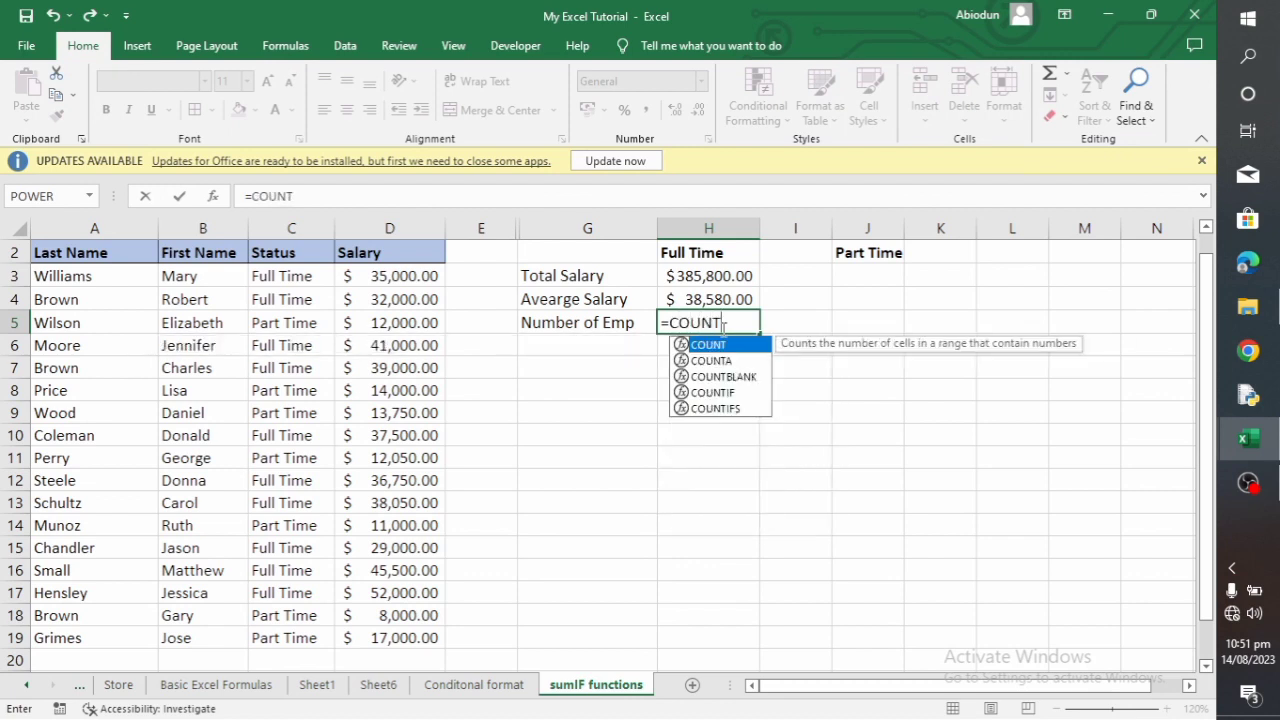
pyautogui.press('Down')
pyautogui.press('Down')
pyautogui.press('Down')
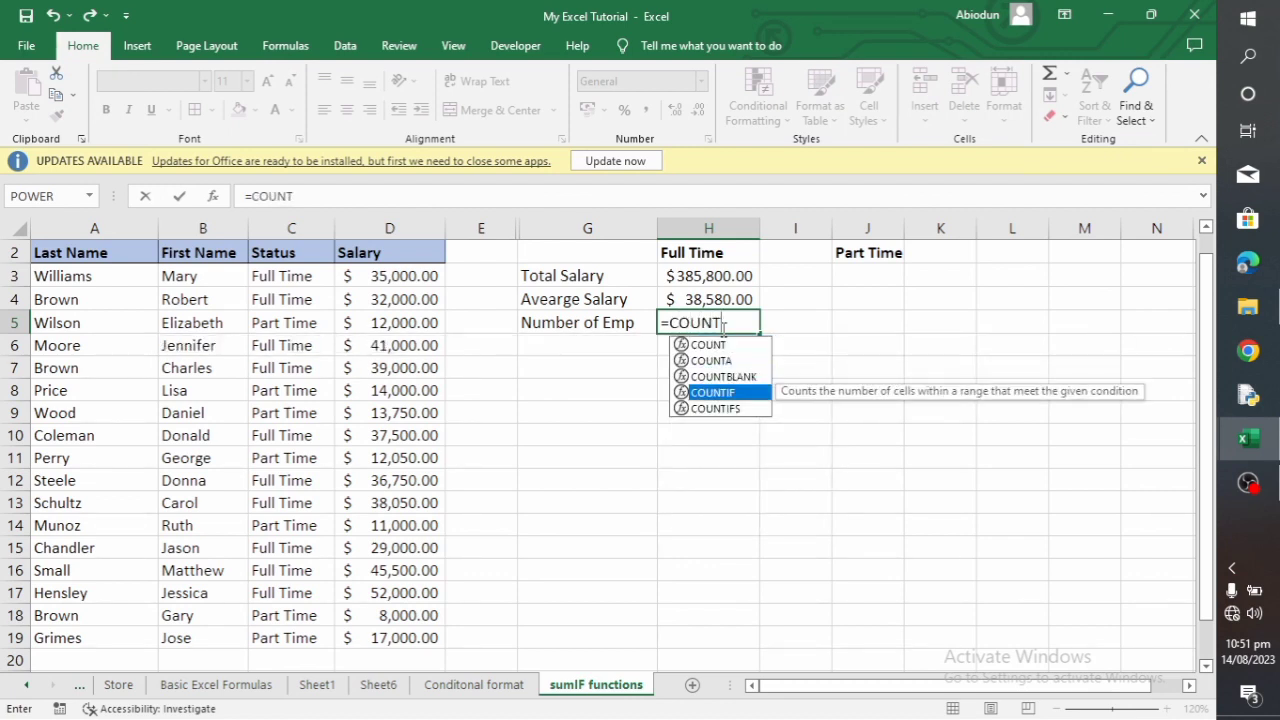
pyautogui.press('Tab')
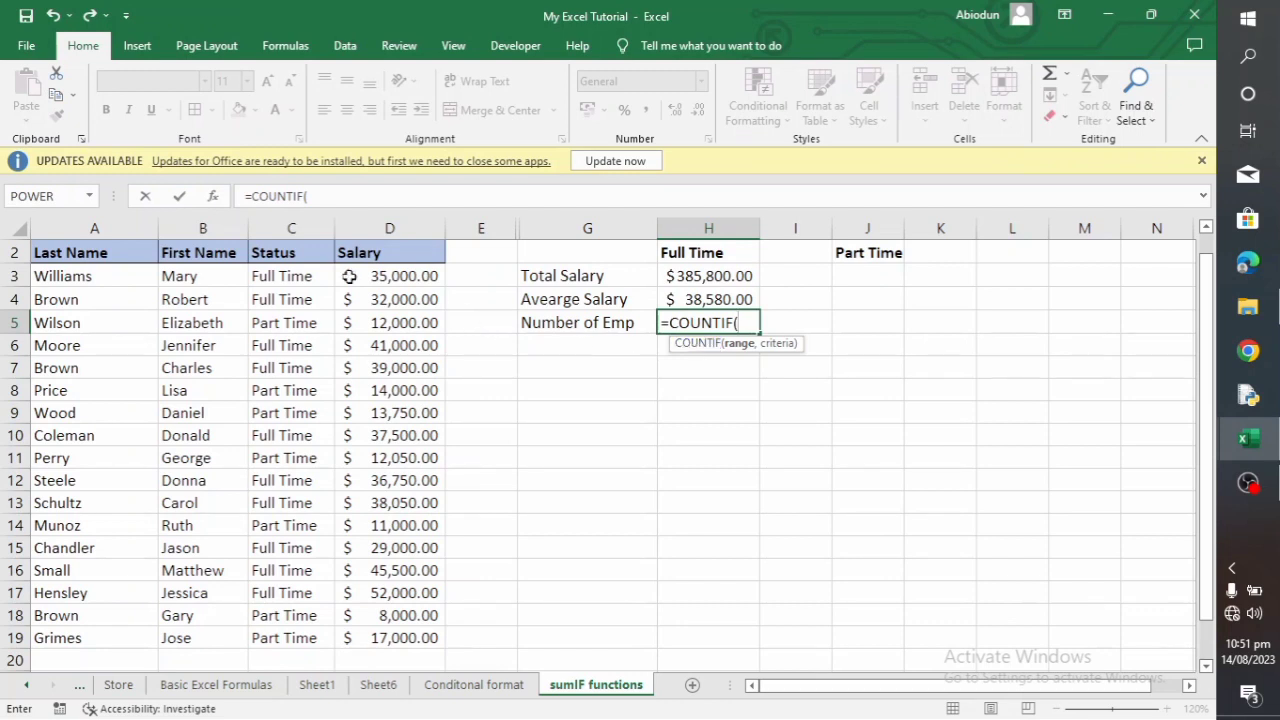
pyautogui.moveTo(287, 276); pyautogui.dragTo(285, 636)
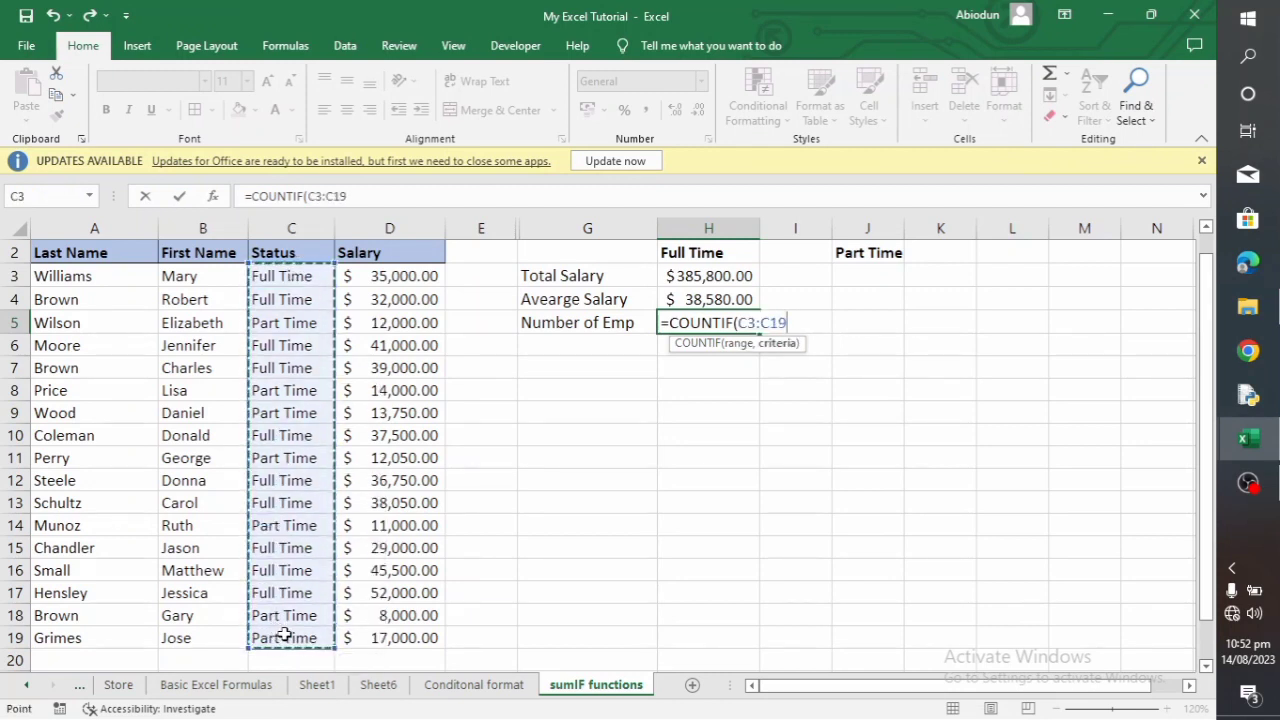
pyautogui.write(',')
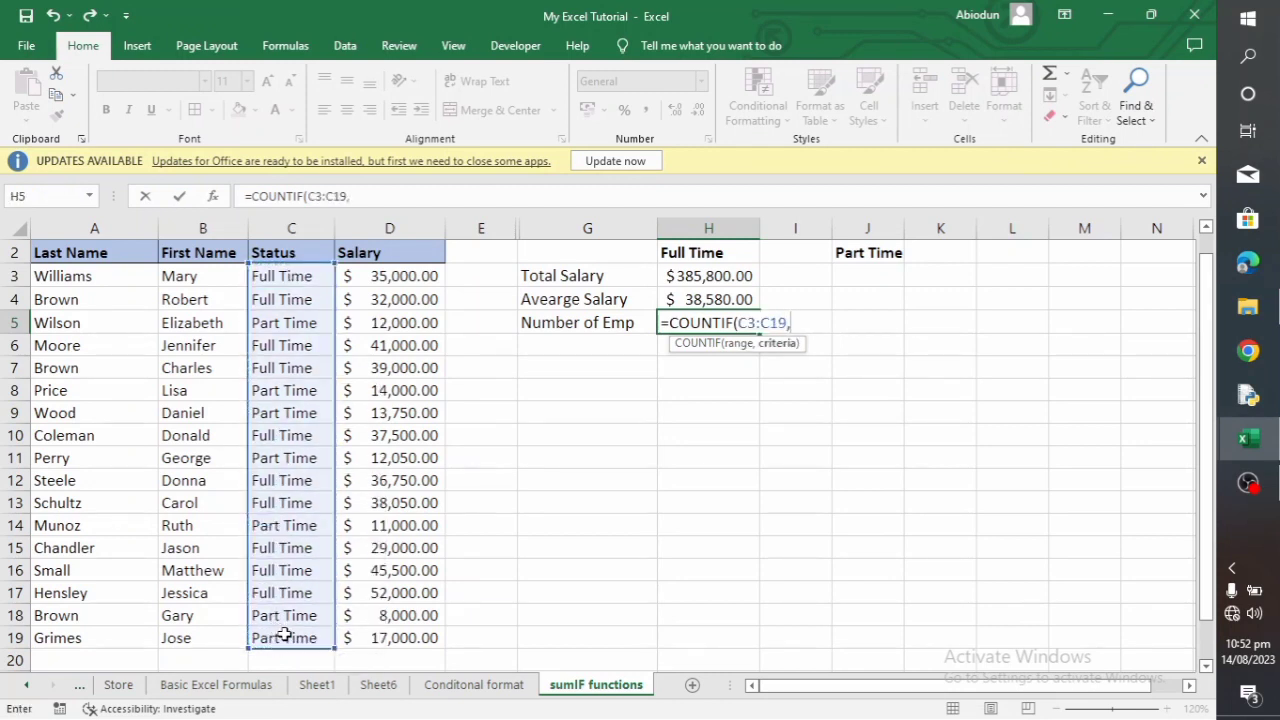
pyautogui.click(309, 277)
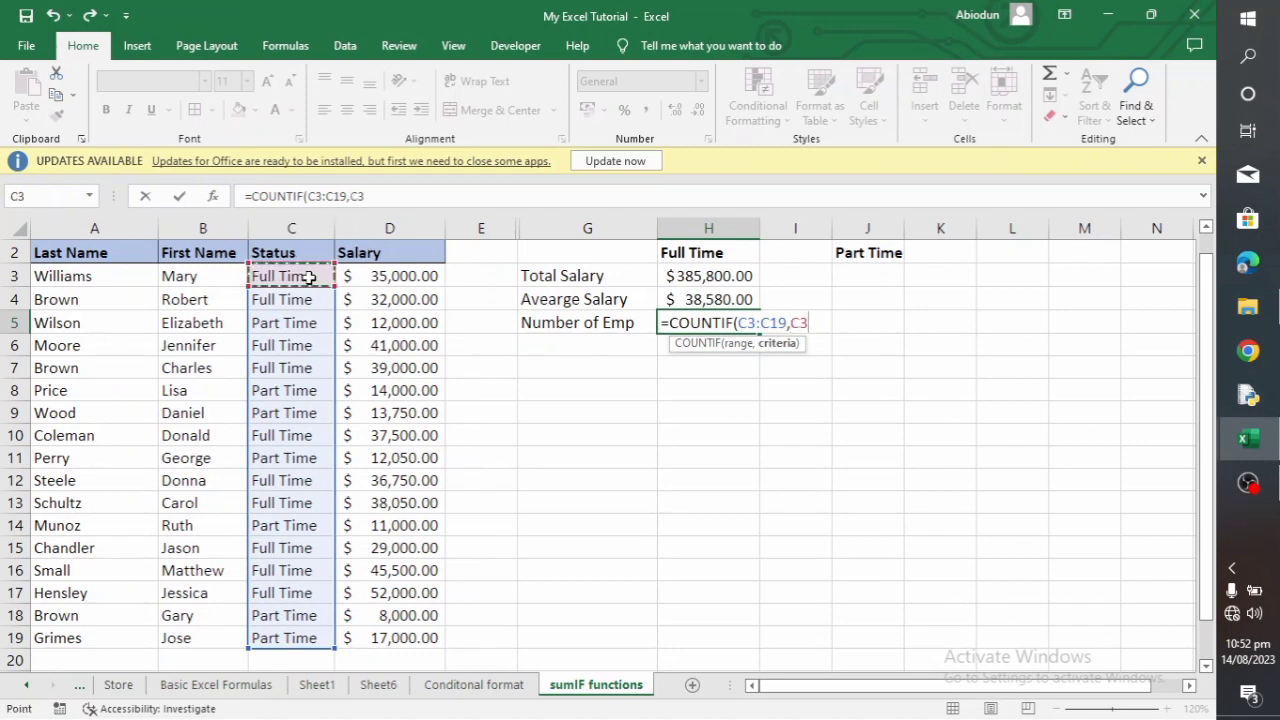
pyautogui.write(')')
pyautogui.press('Return')
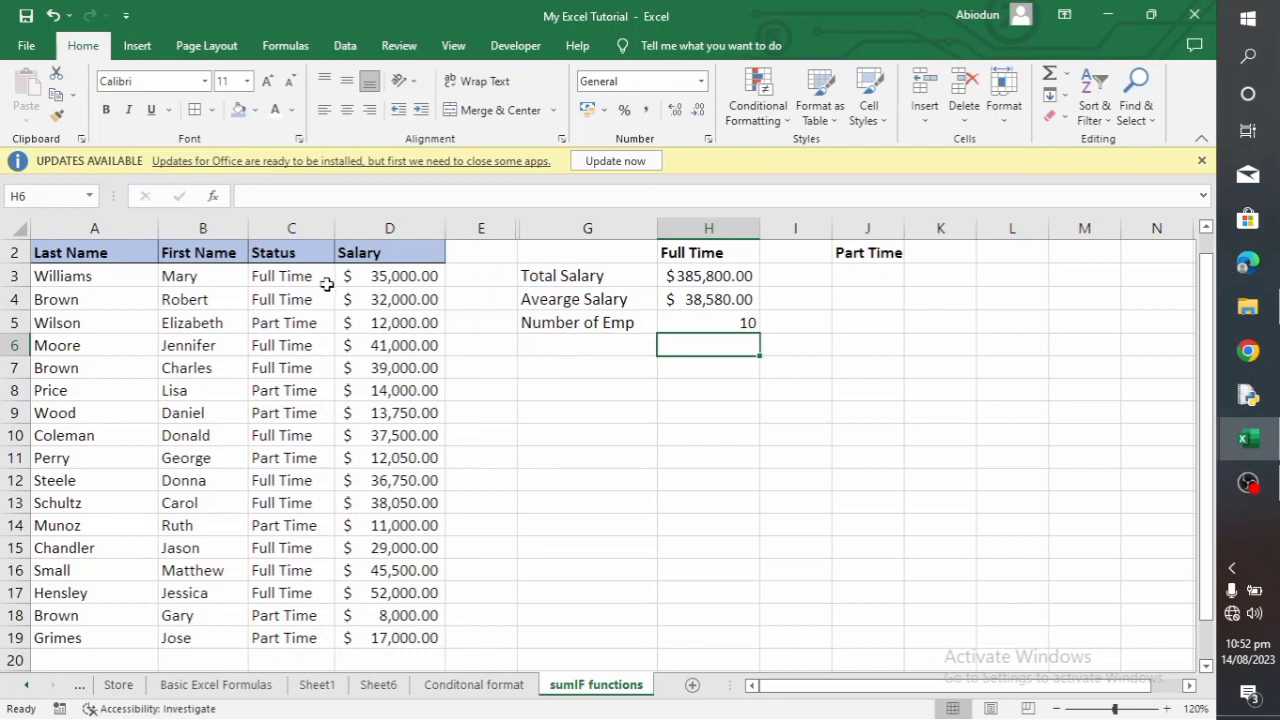
# - Calculate the part-time total salary in J3 with =SUMIF(C3:C19,C5,D3:D19)
pyautogui.click(879, 279)
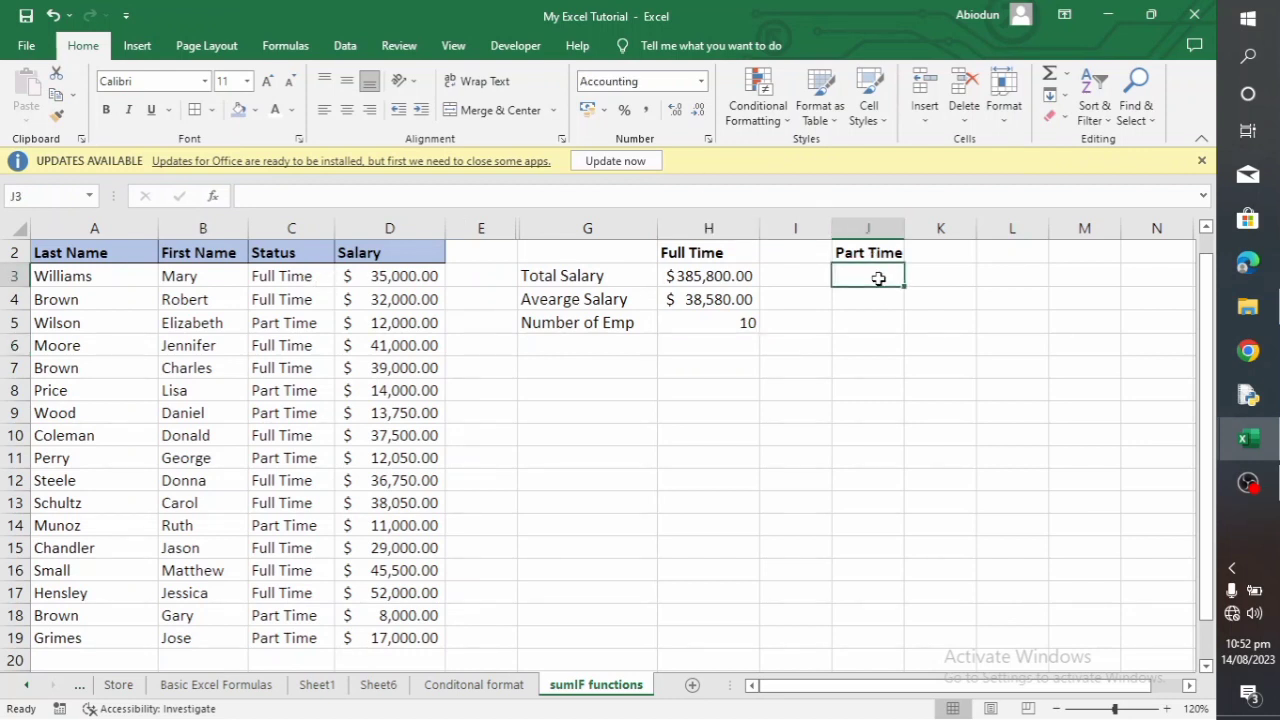
pyautogui.write('=S')
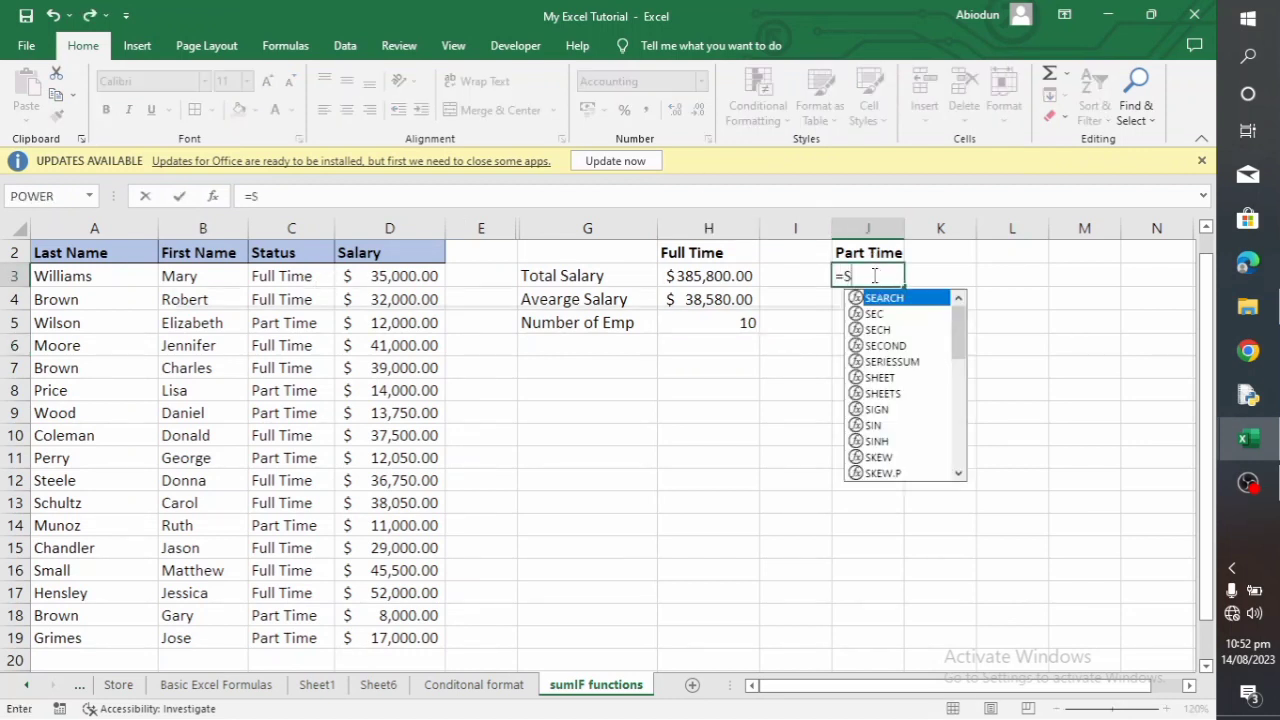
pyautogui.write('UM')
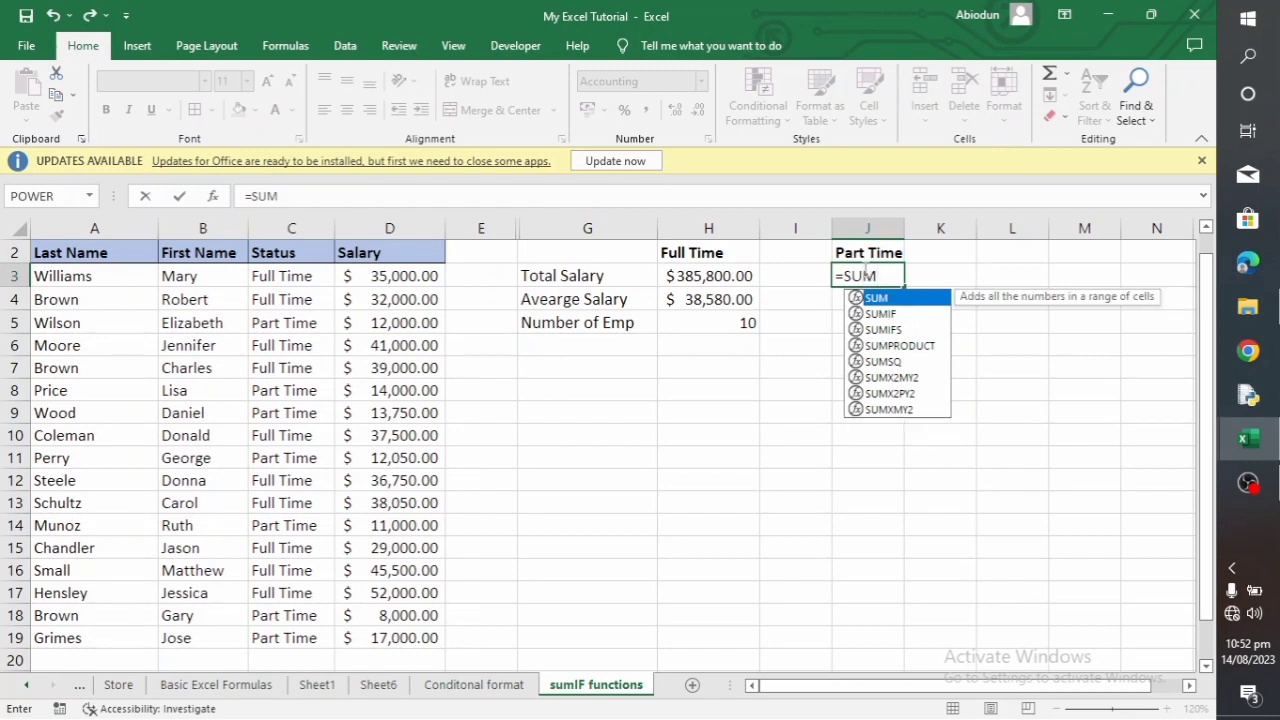
pyautogui.write('IF(')
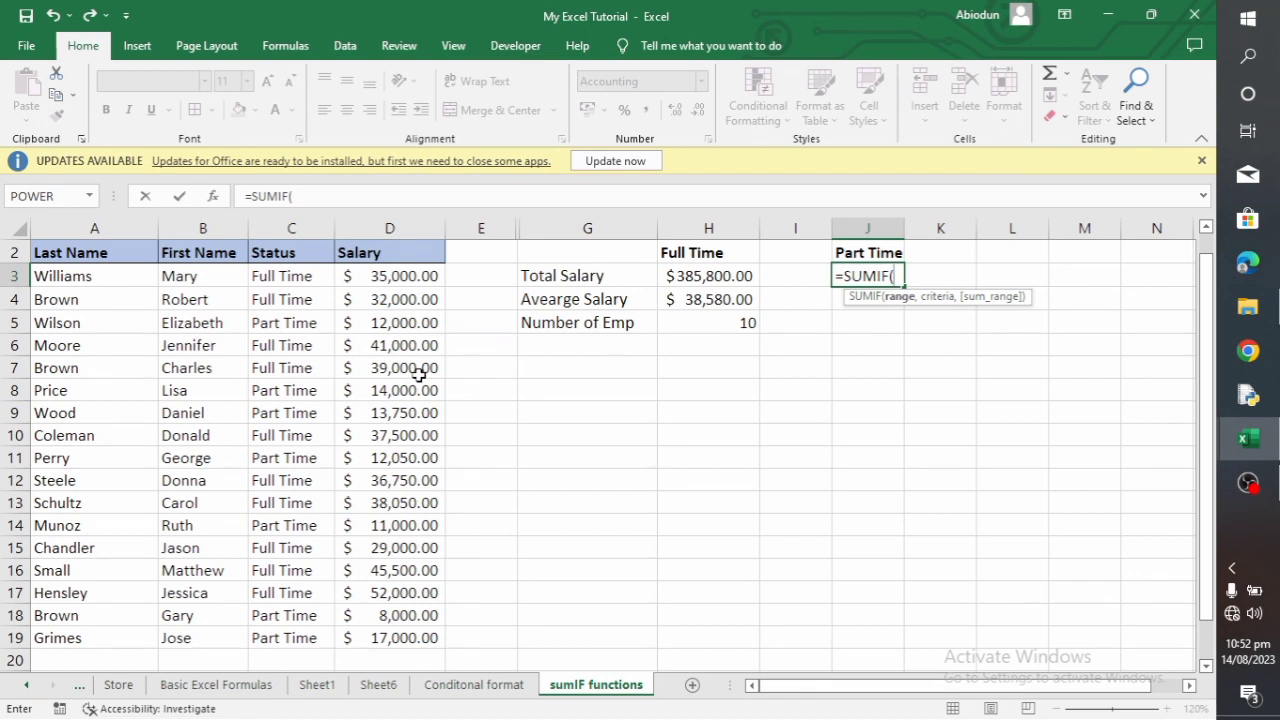
pyautogui.moveTo(308, 278); pyautogui.dragTo(280, 642)
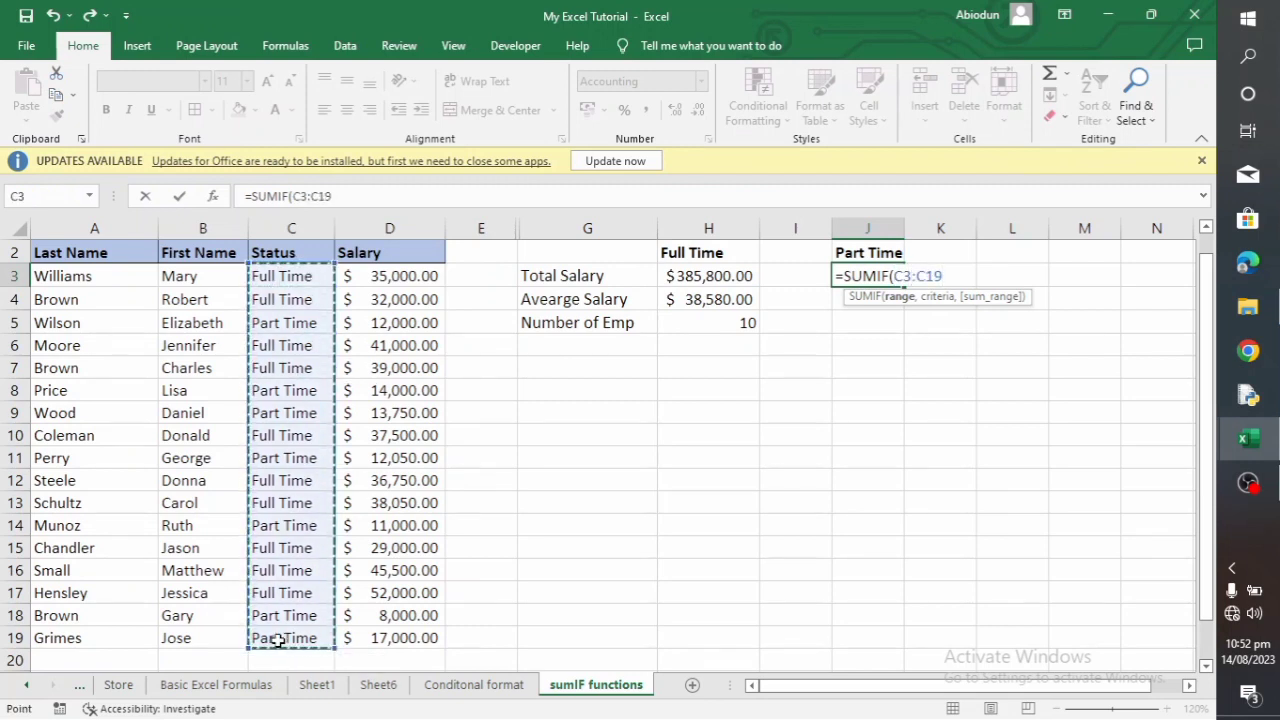
pyautogui.write(',')
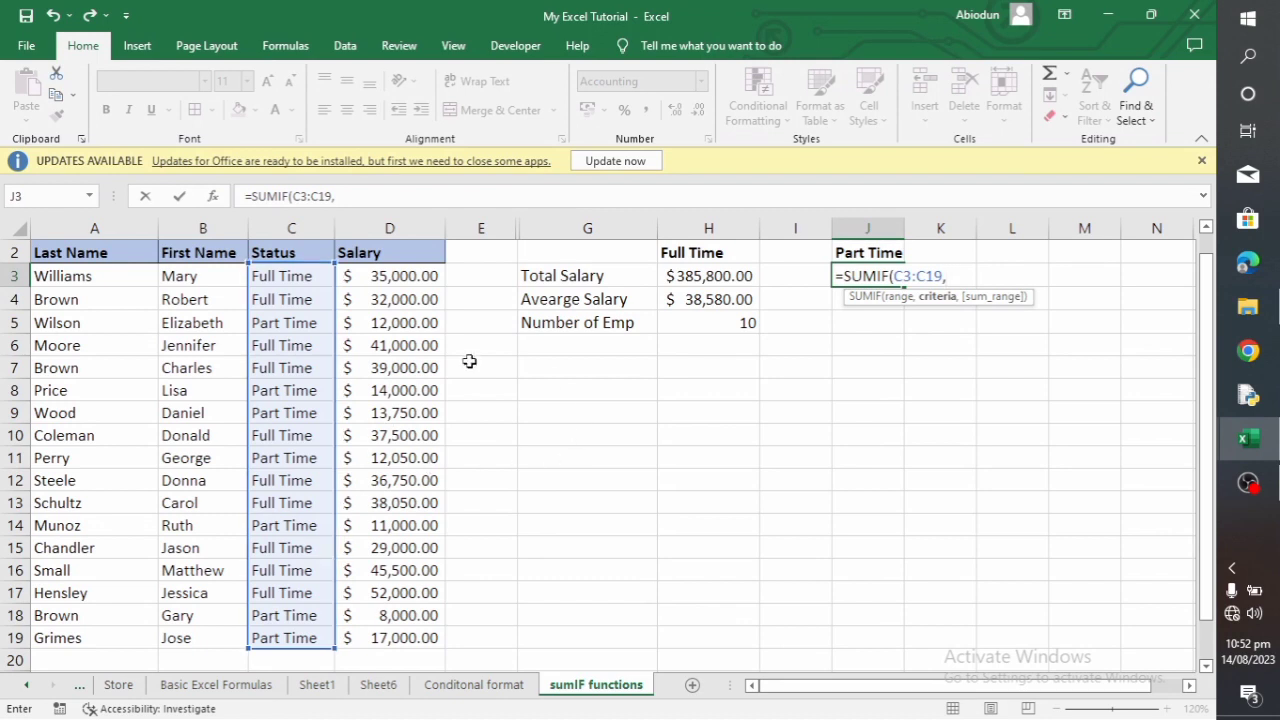
pyautogui.click(292, 325)
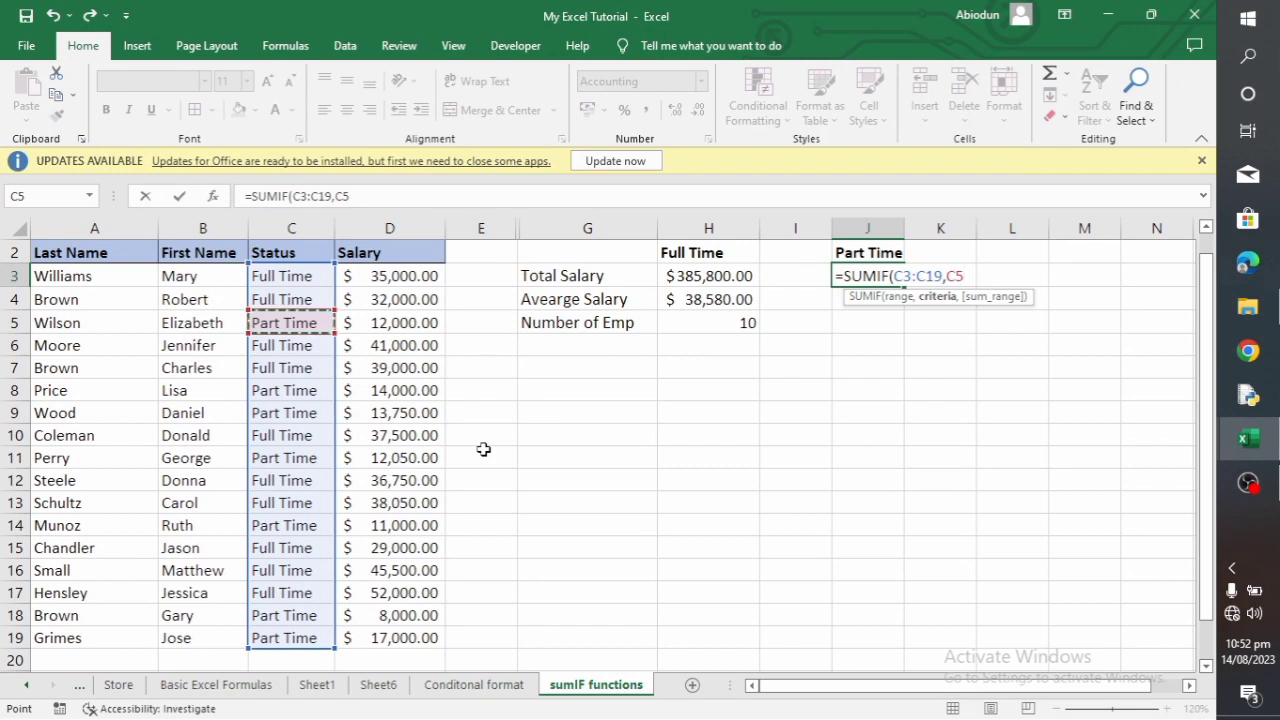
pyautogui.write(',')
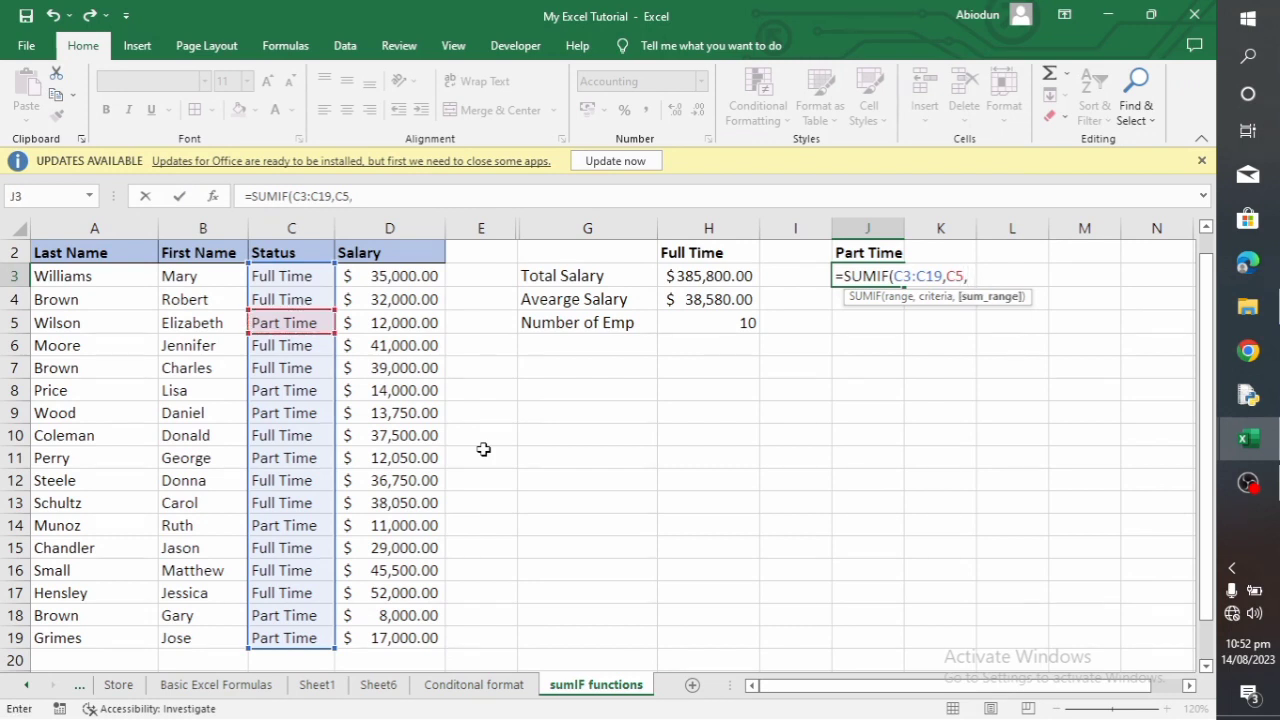
pyautogui.moveTo(387, 277); pyautogui.dragTo(404, 633)
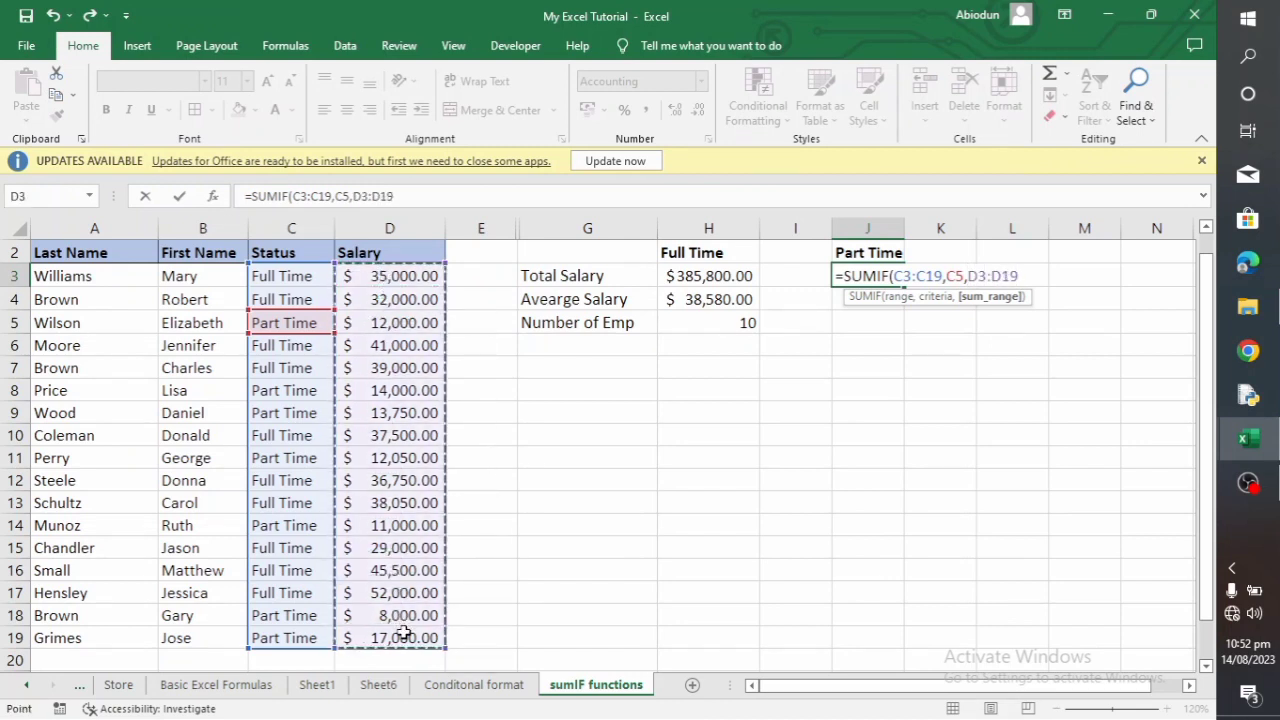
pyautogui.write(')')
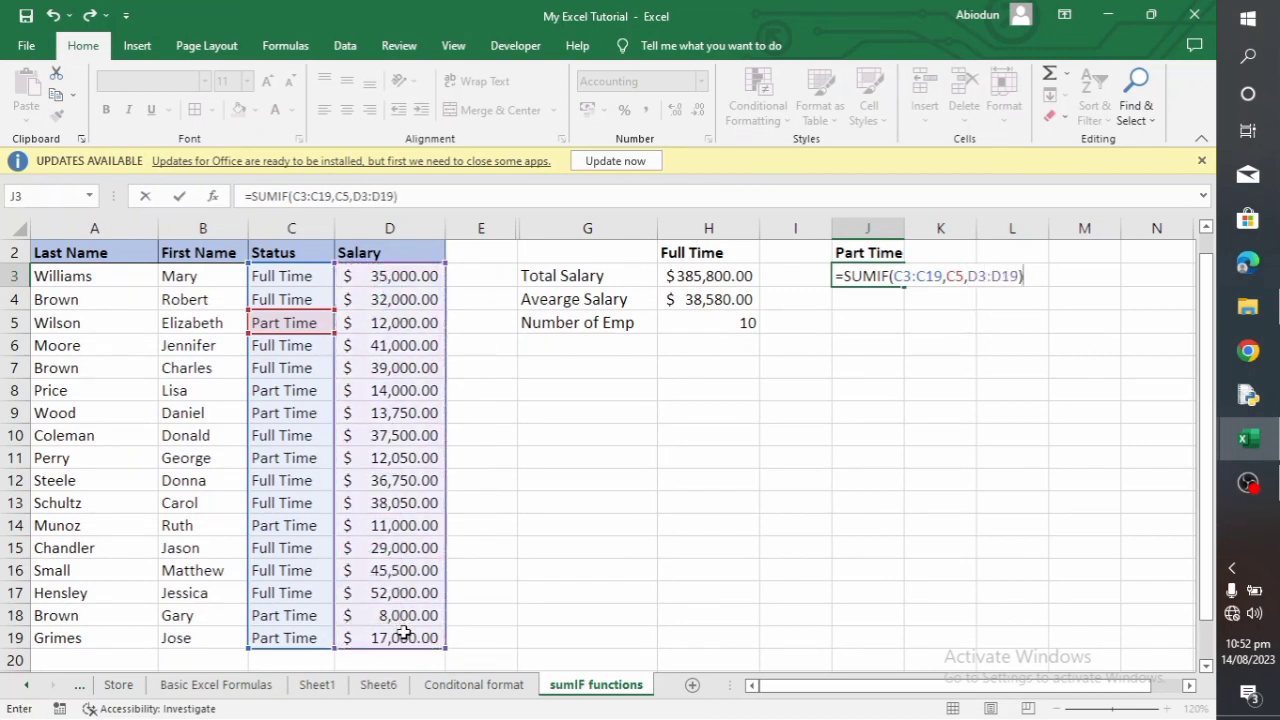
pyautogui.press('Return')
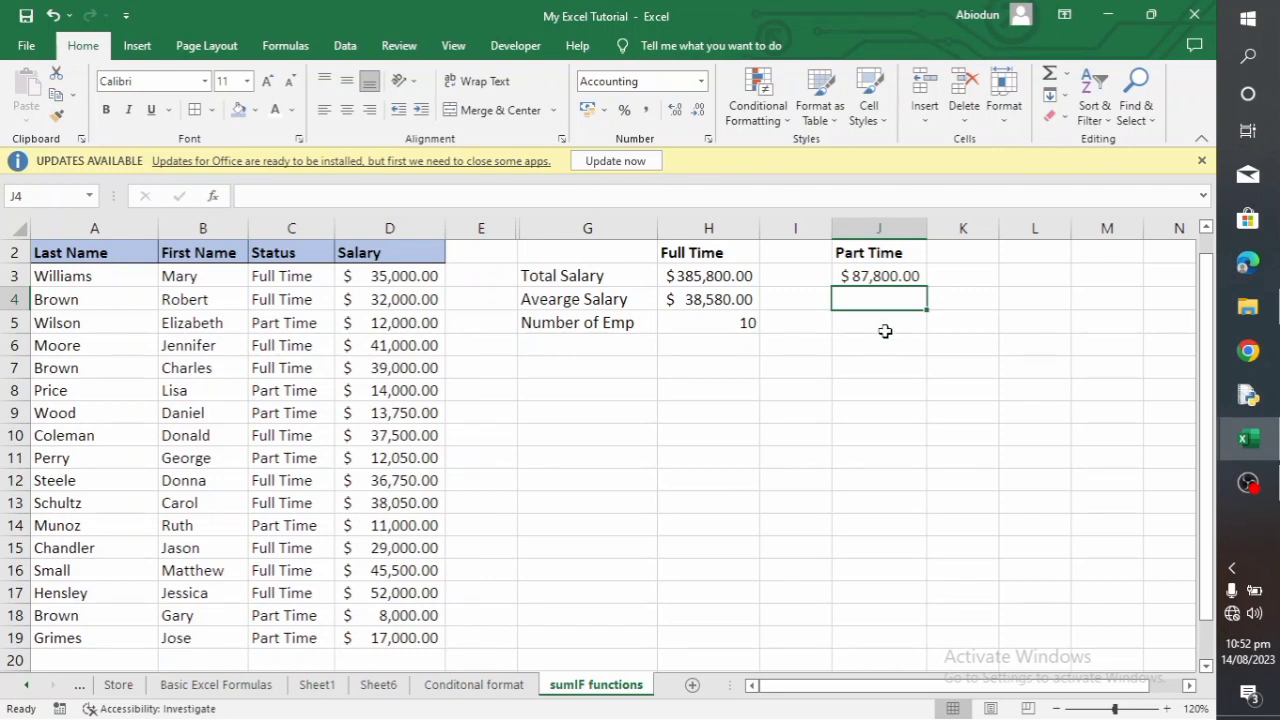
# - Calculate the part-time average salary in J4 with =AVERAGEIF(C3:C19,C8,D3:D19)
pyautogui.write('=')
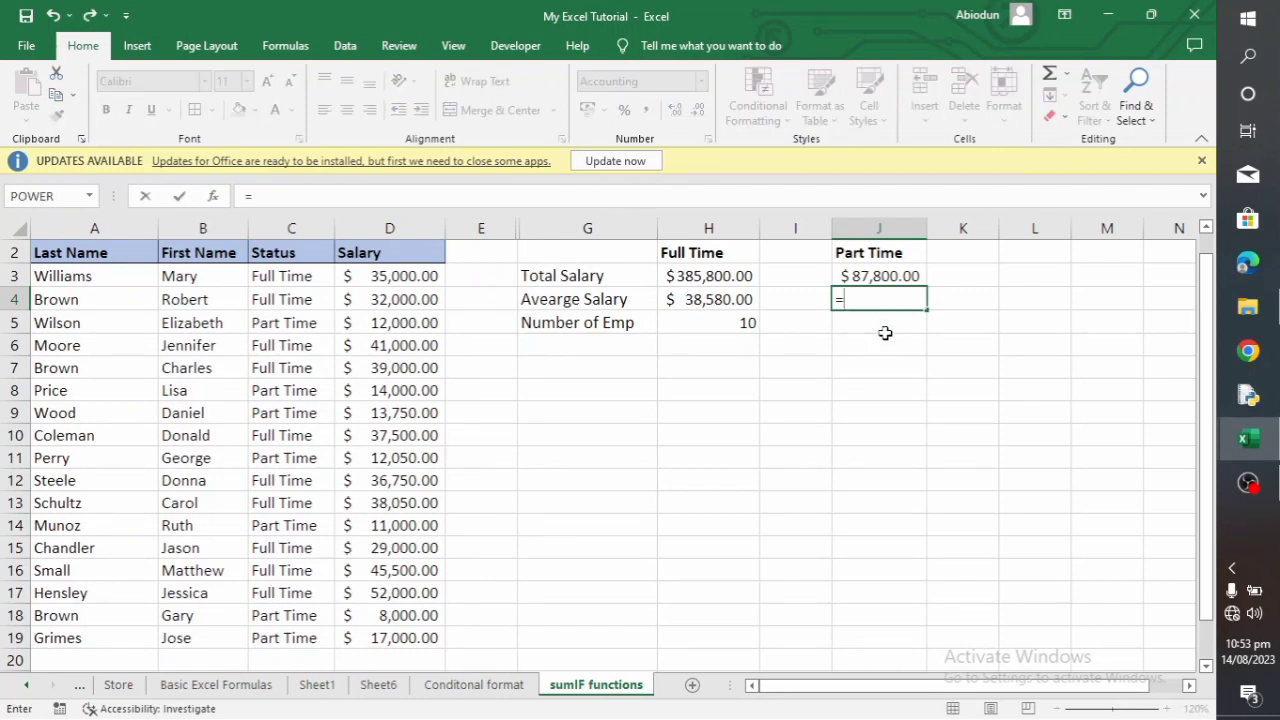
pyautogui.write('AB')
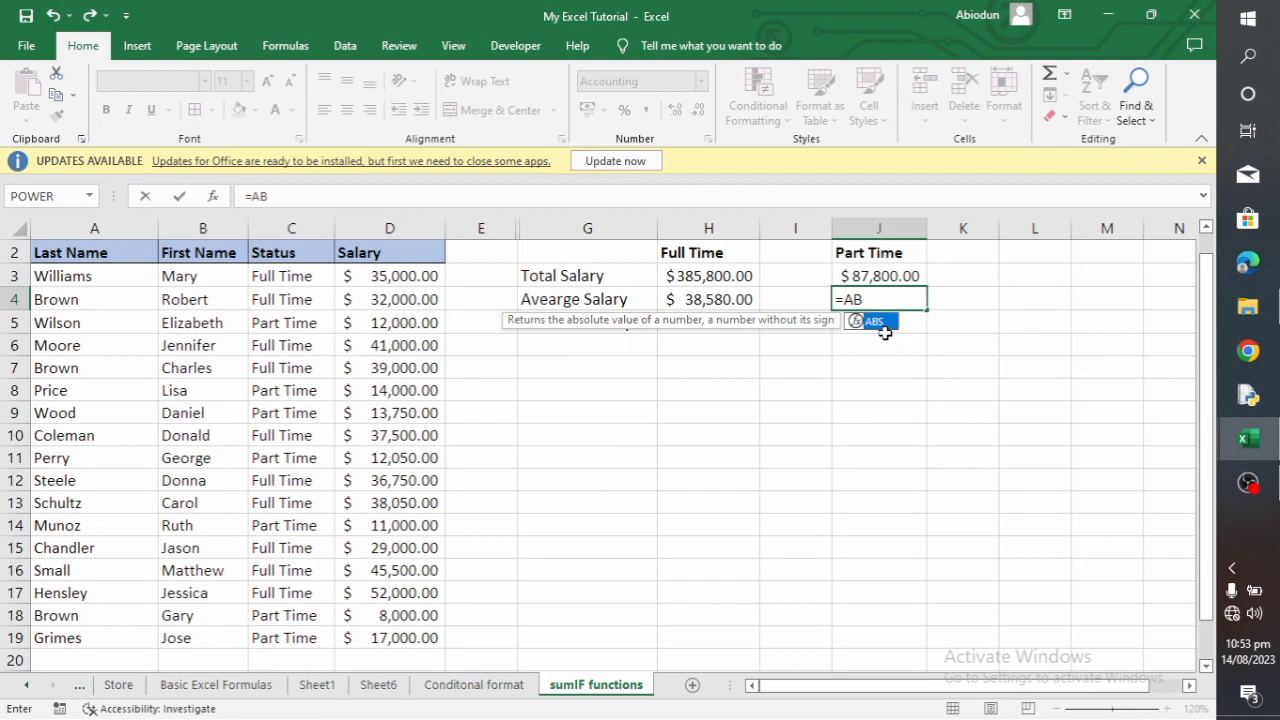
pyautogui.press('BackSpace')
pyautogui.write('V')
pyautogui.press('Down')
pyautogui.press('Down')
pyautogui.press('Down')
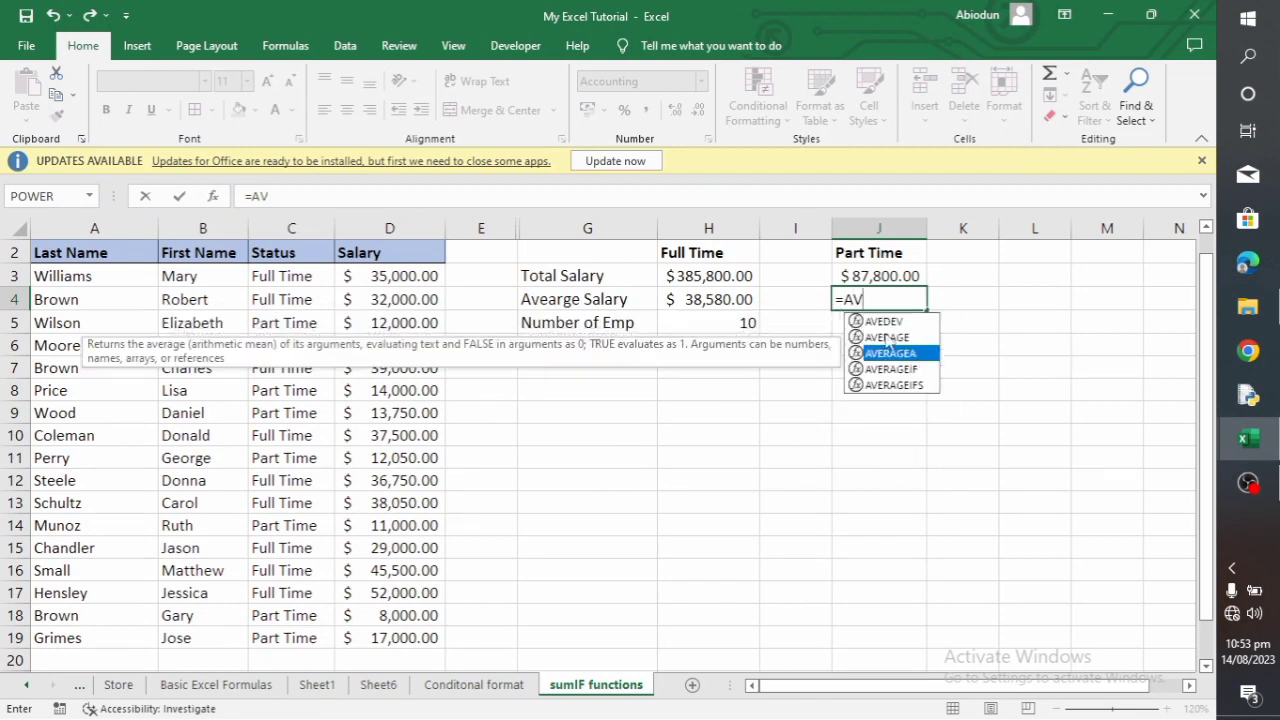
pyautogui.press('Tab')
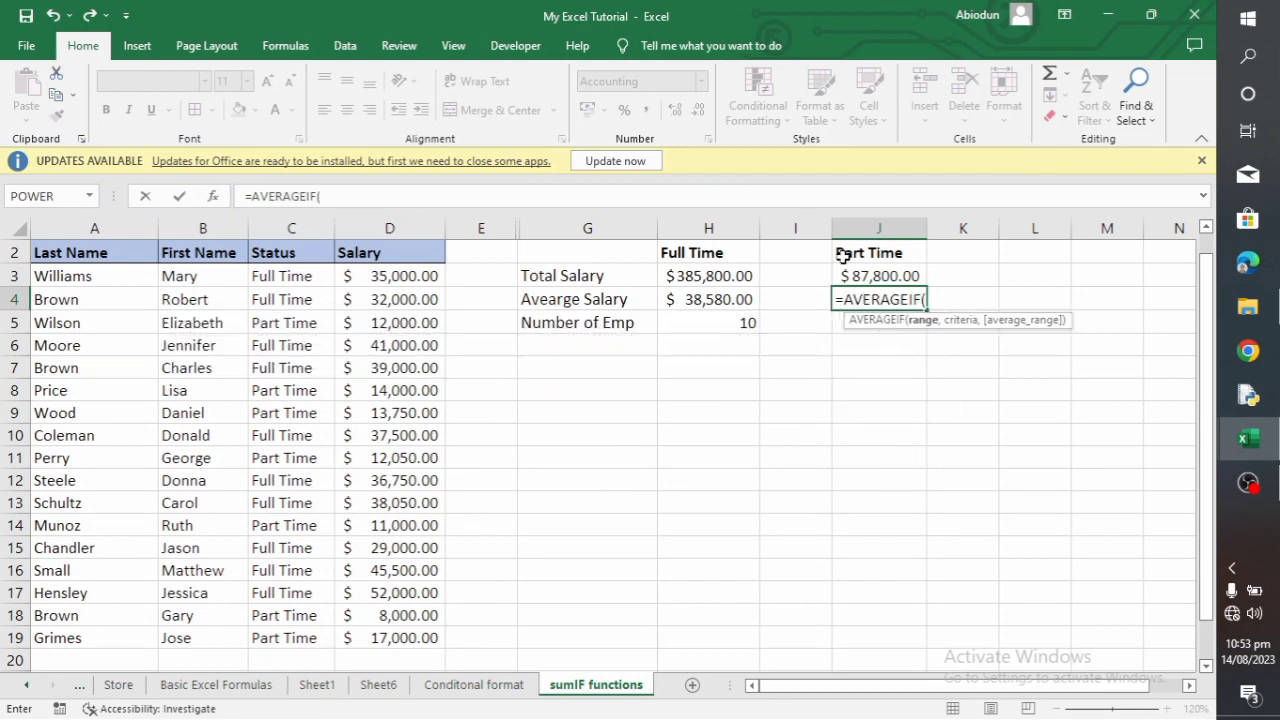
pyautogui.click(292, 274)
pyautogui.moveTo(292, 274); pyautogui.dragTo(297, 633)
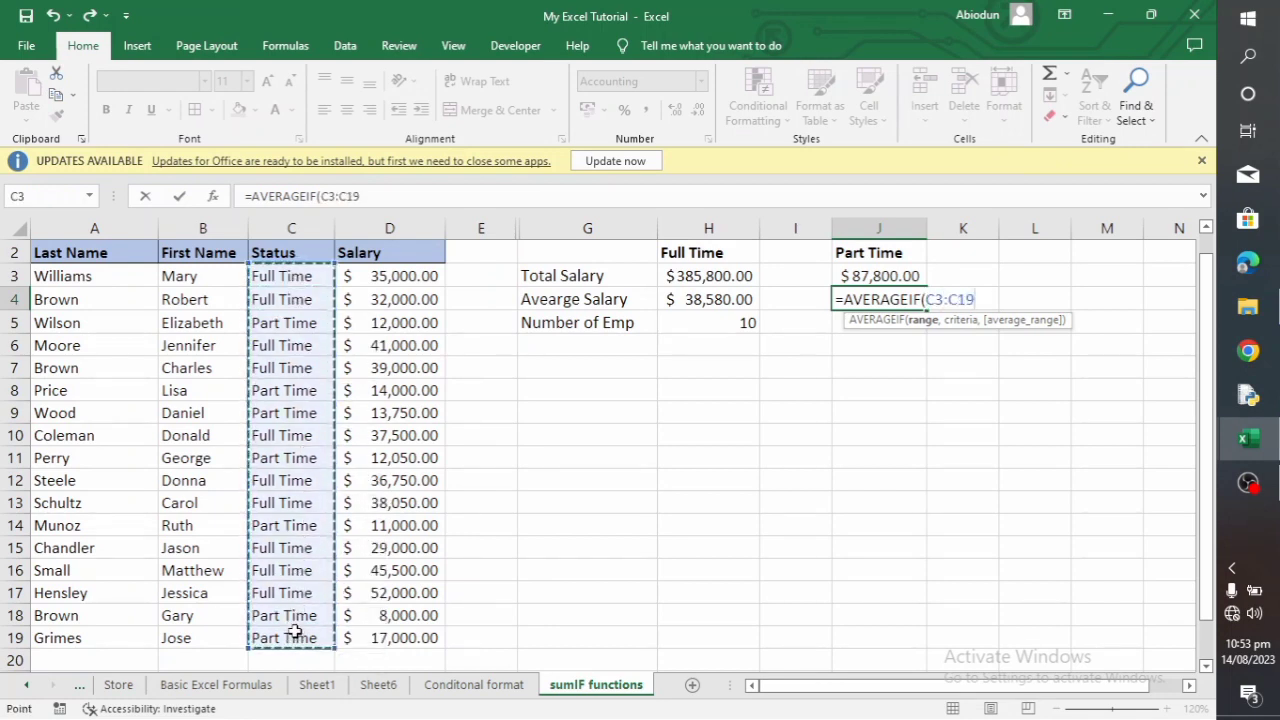
pyautogui.write(',')
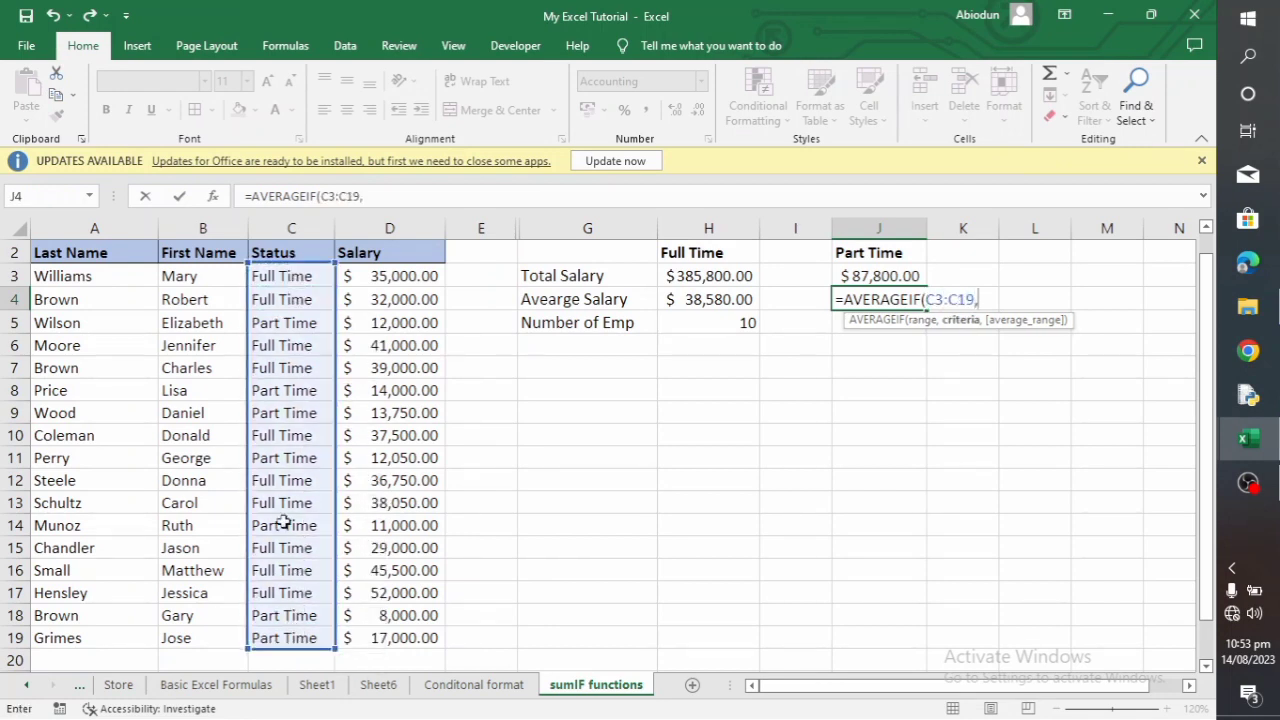
pyautogui.click(286, 392)
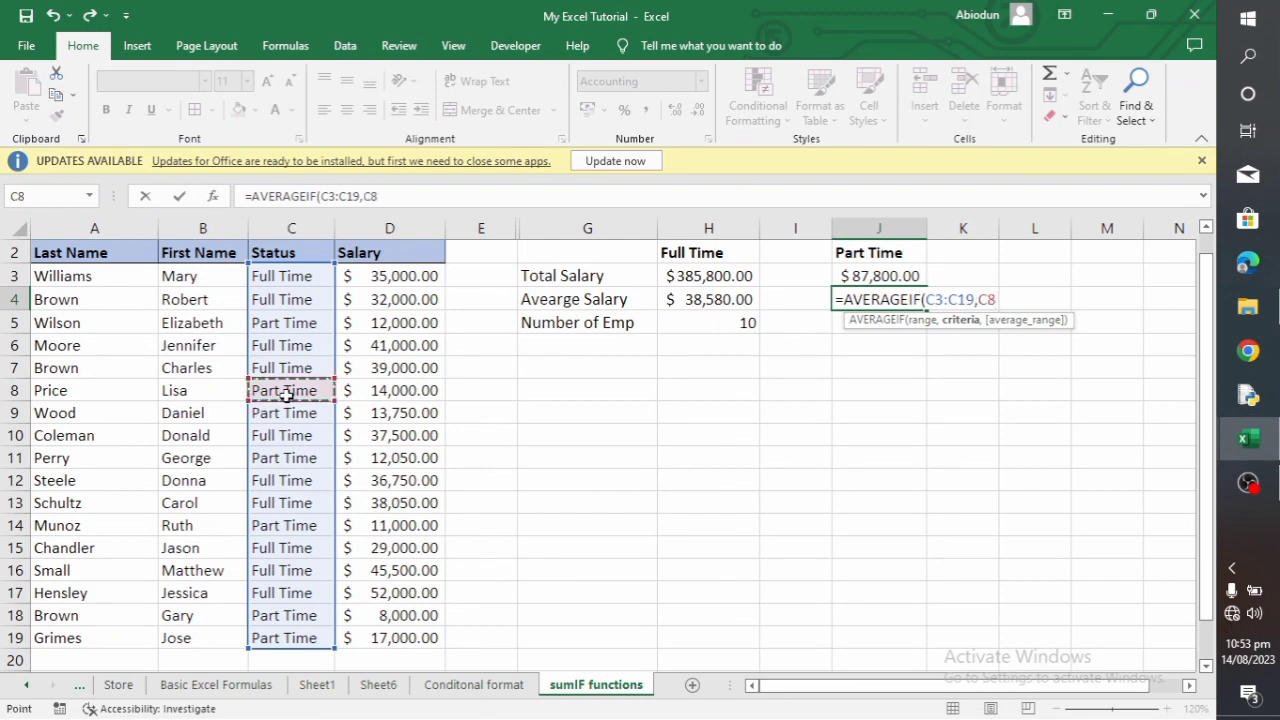
pyautogui.write(',')
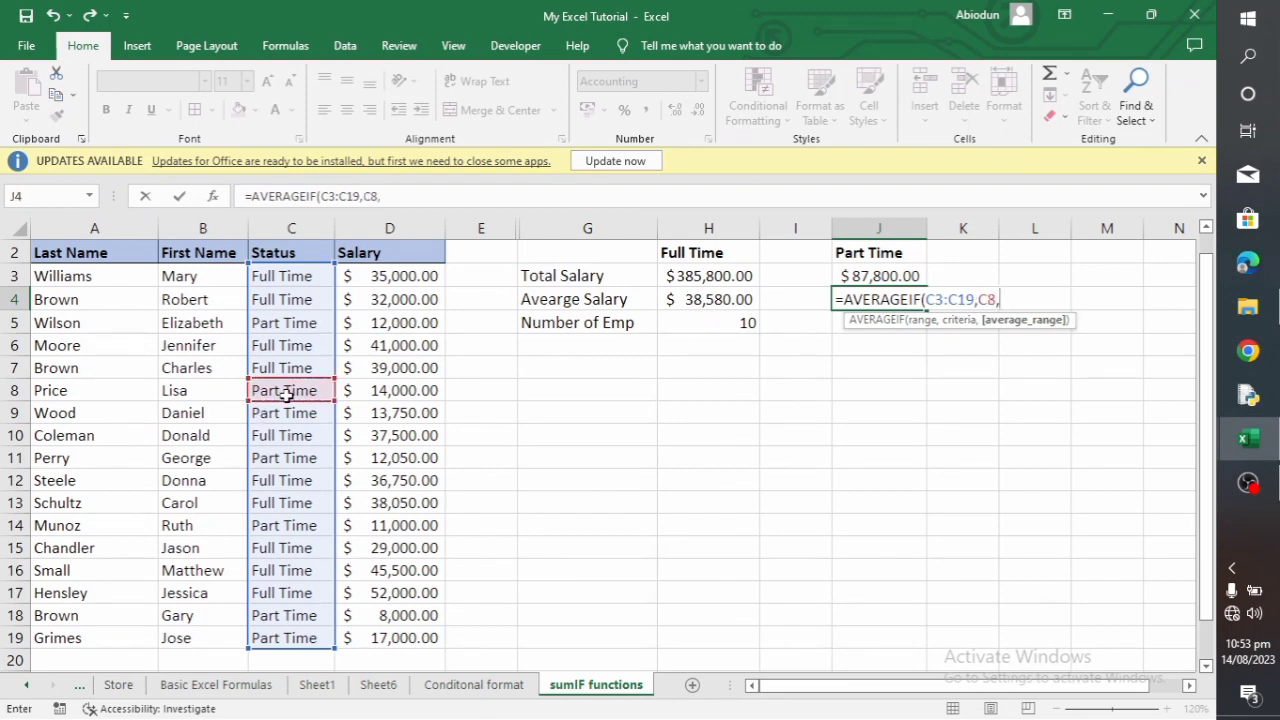
pyautogui.moveTo(373, 279); pyautogui.dragTo(374, 641)
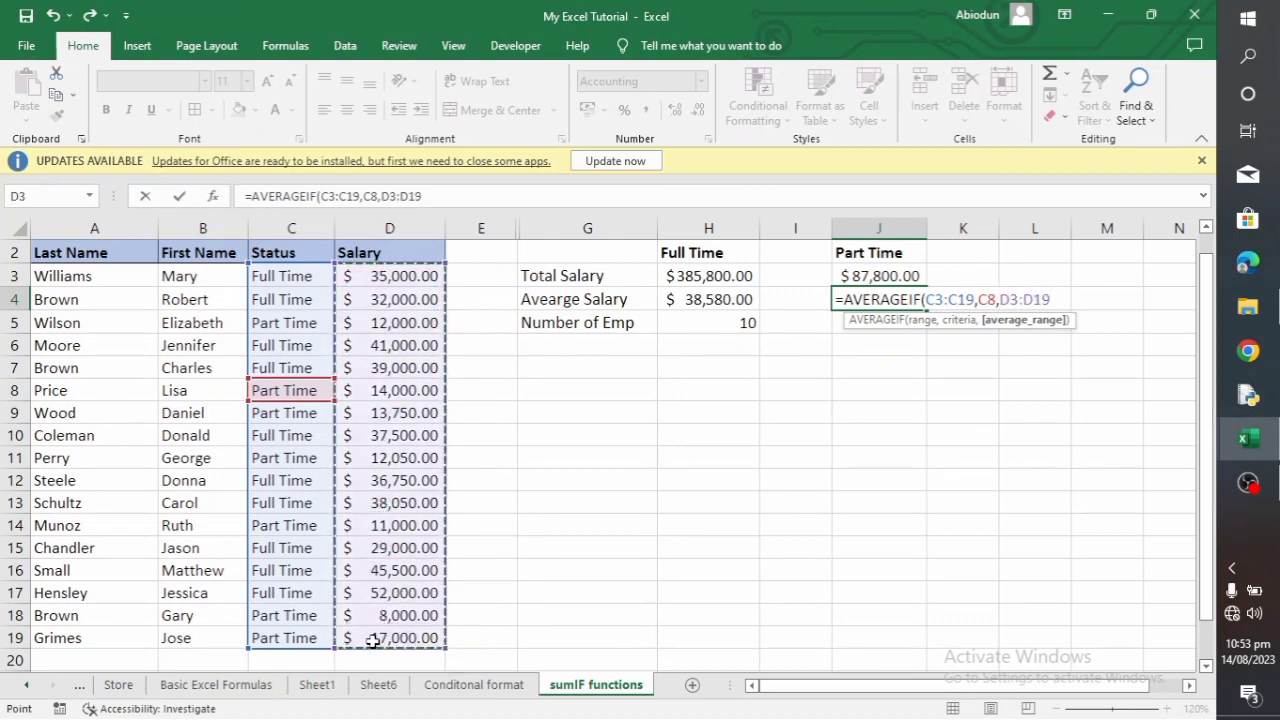
pyautogui.write(')')
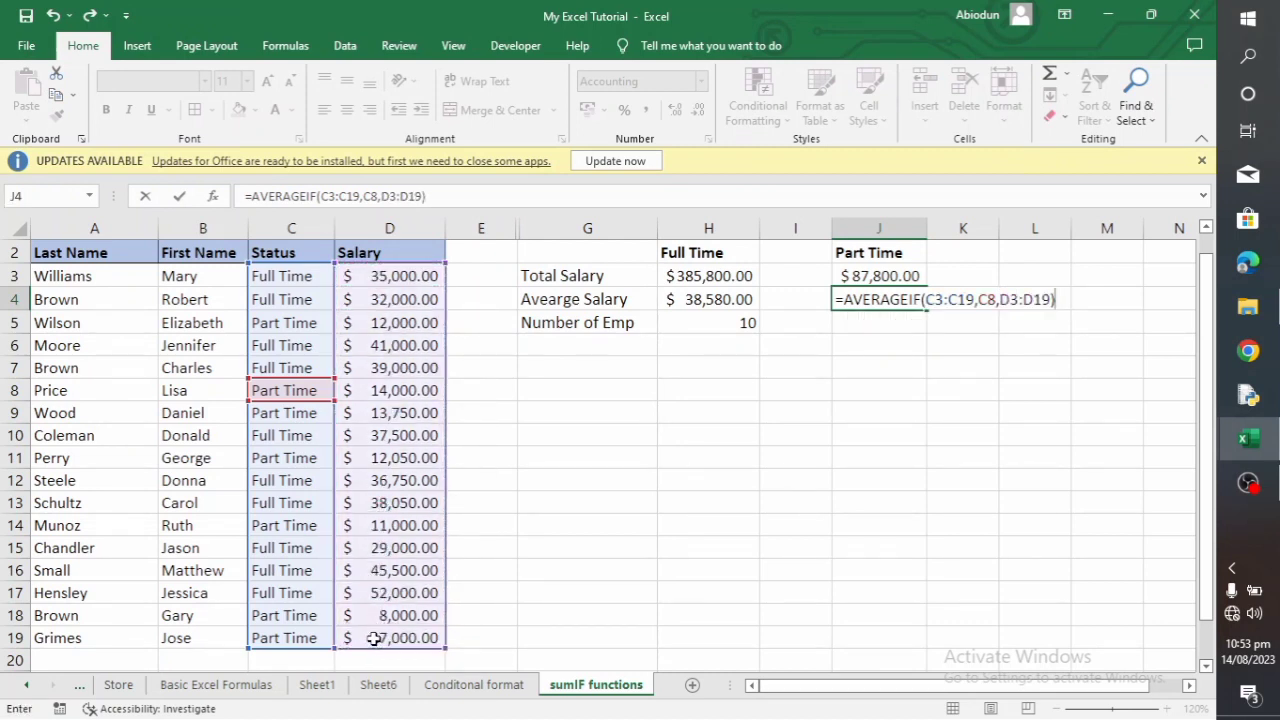
pyautogui.press('Return')
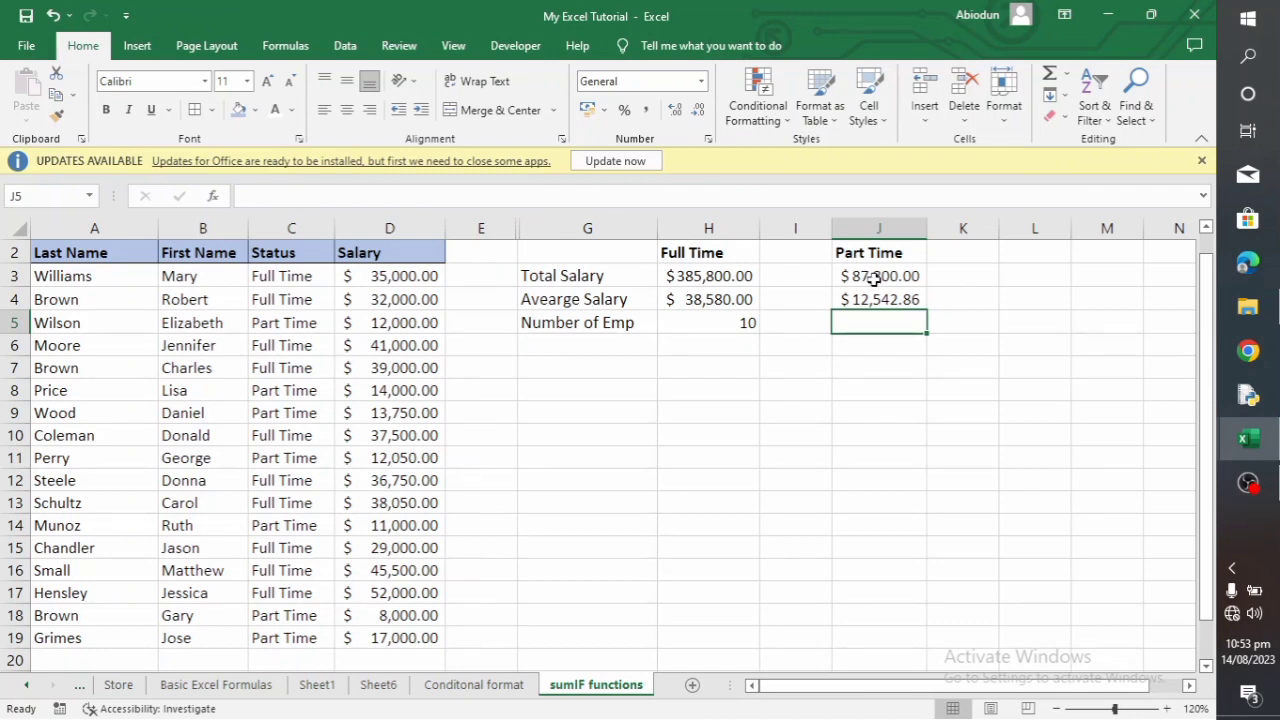
# - Count the part-time employees in J5 with =COUNTIF(C3:C19,C9)
pyautogui.write('=')
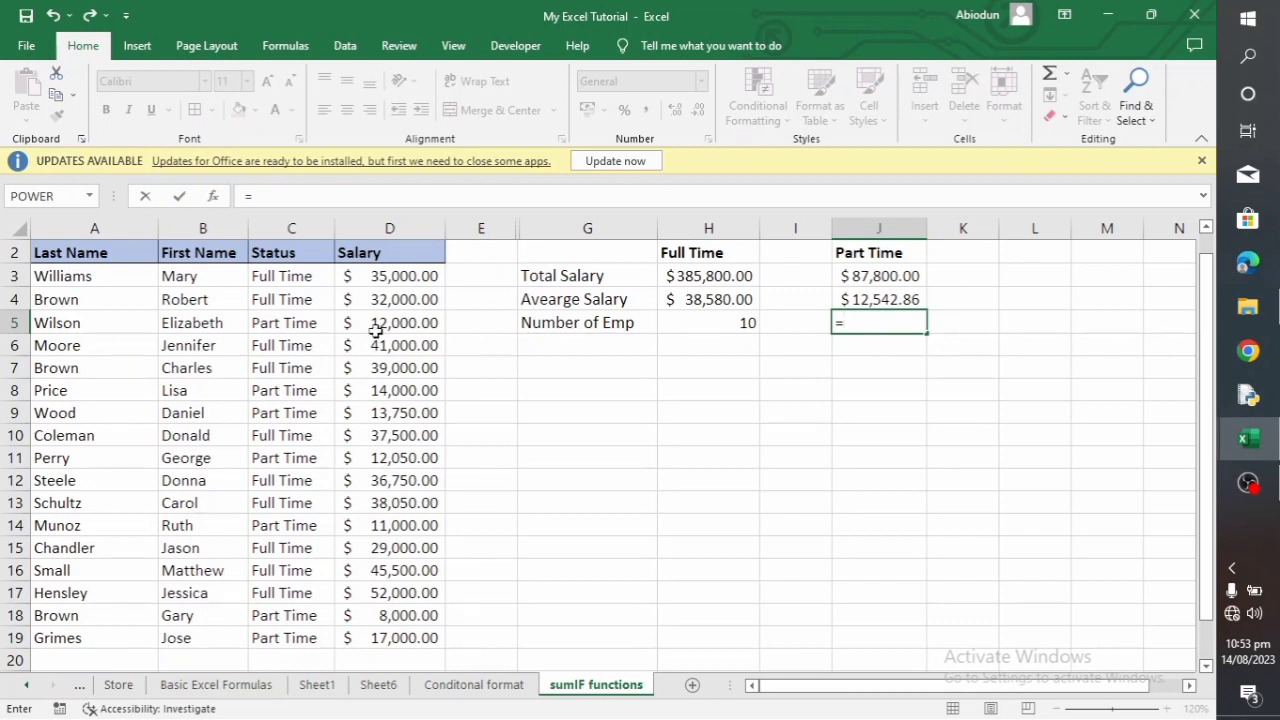
pyautogui.write('COUNT')
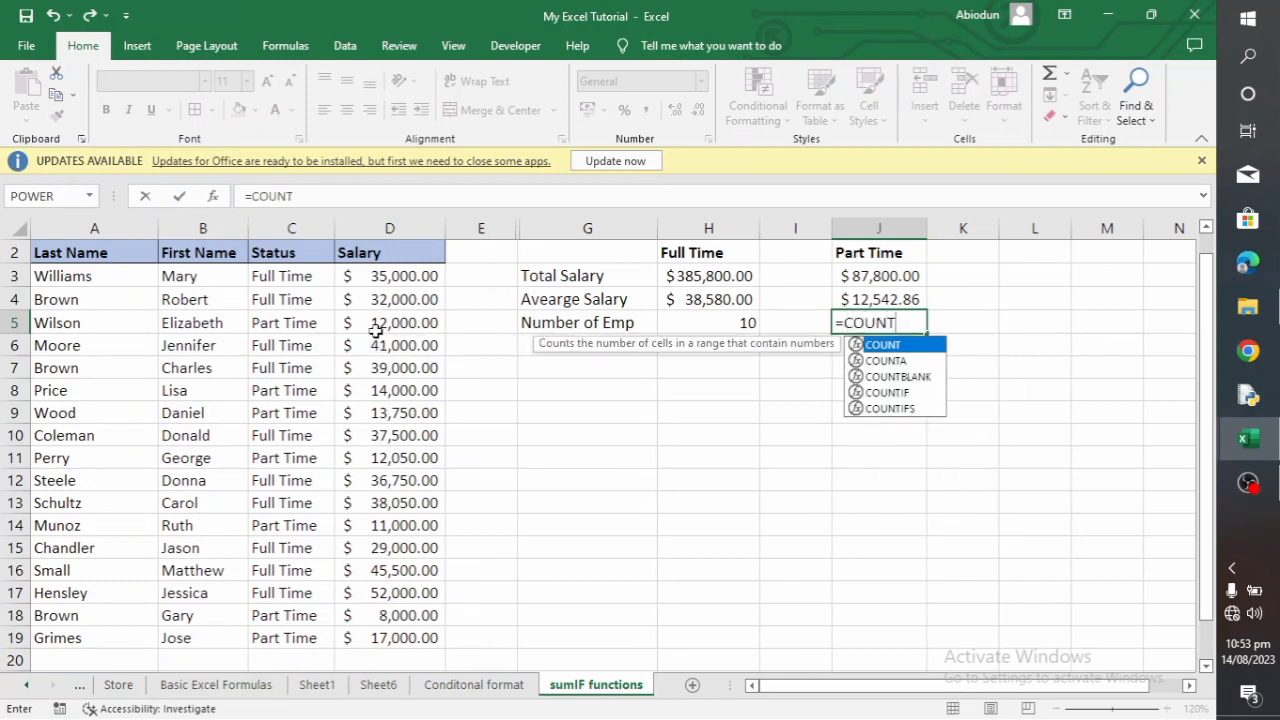
pyautogui.write('IF')
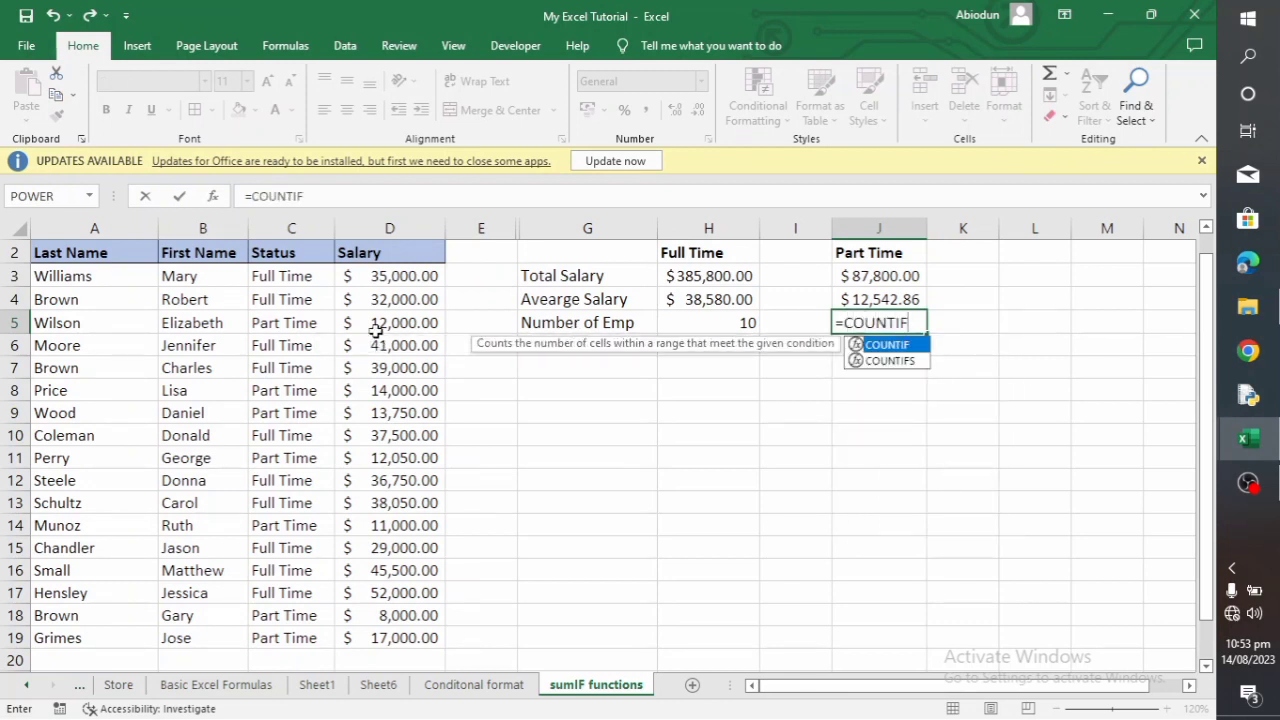
pyautogui.write('(')
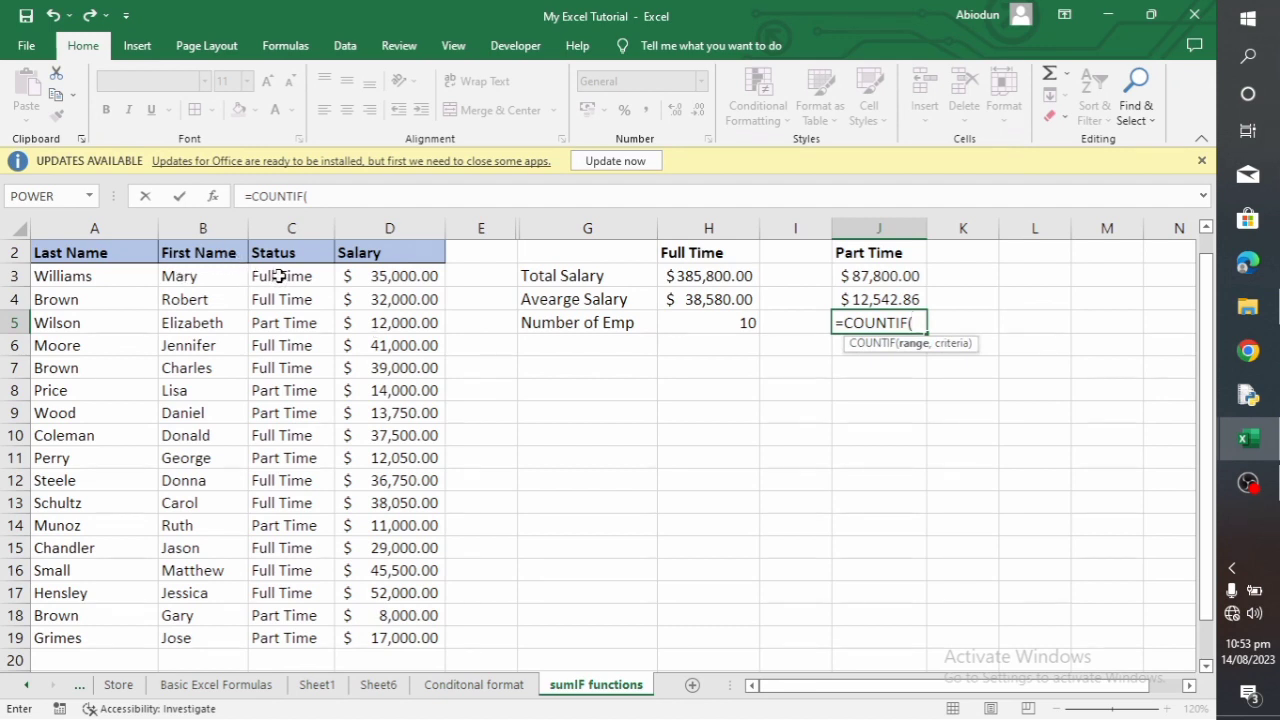
pyautogui.moveTo(279, 276); pyautogui.dragTo(313, 637)
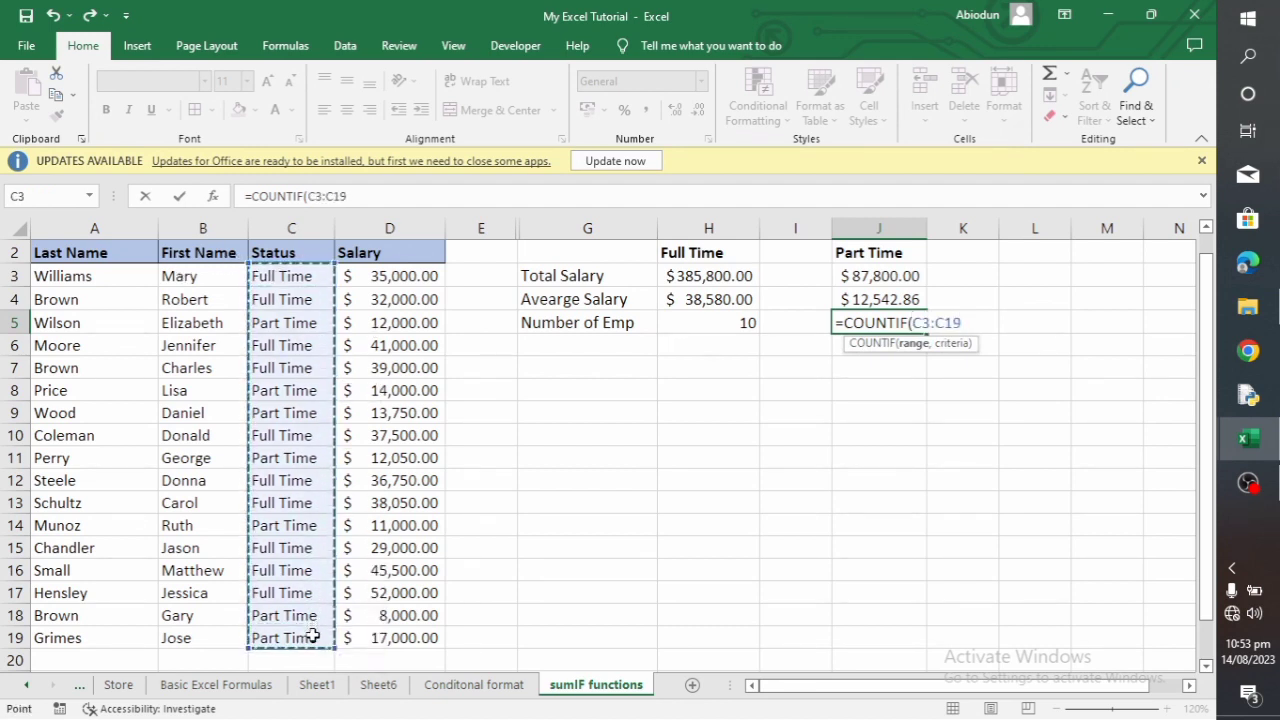
pyautogui.write(',')
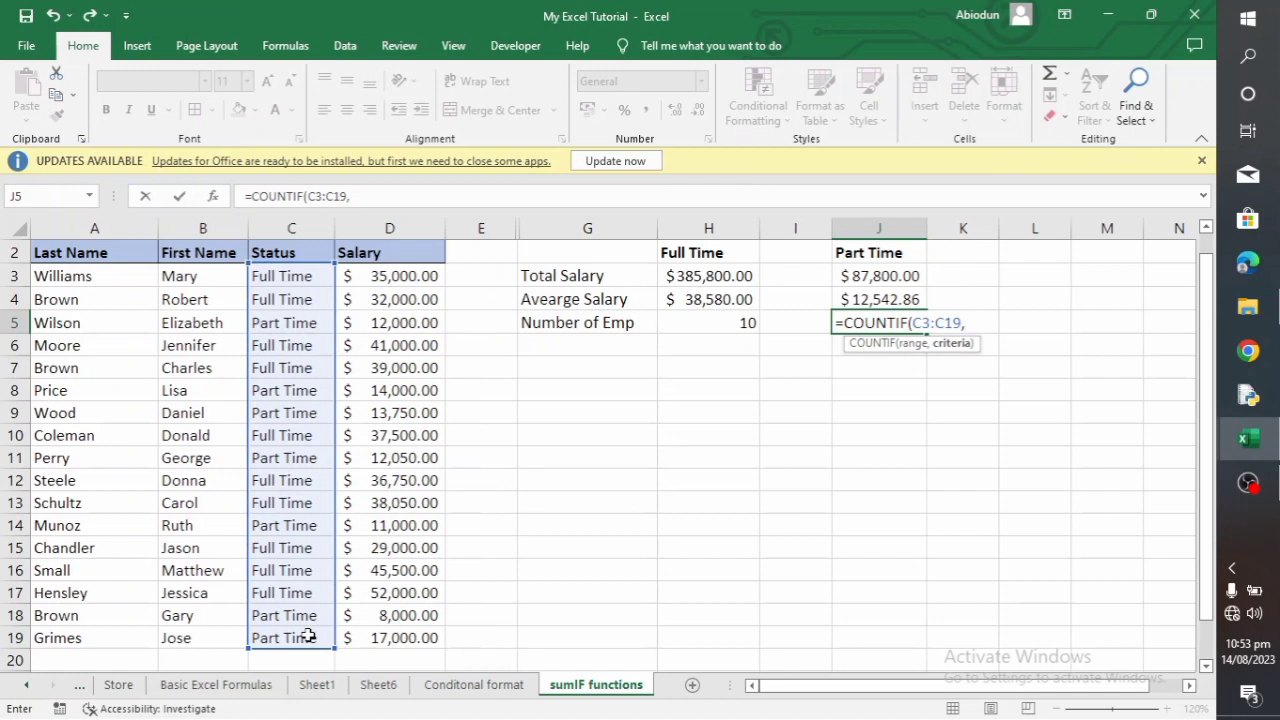
pyautogui.click(286, 416)
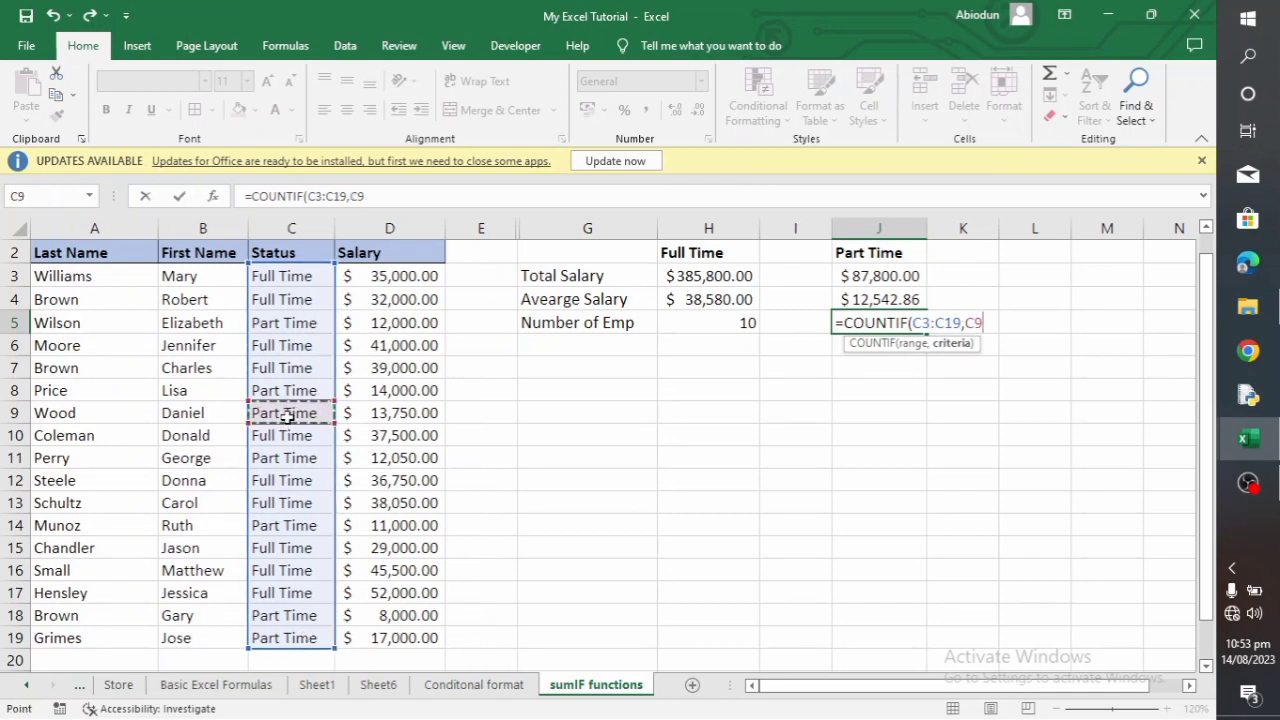
pyautogui.write(')')
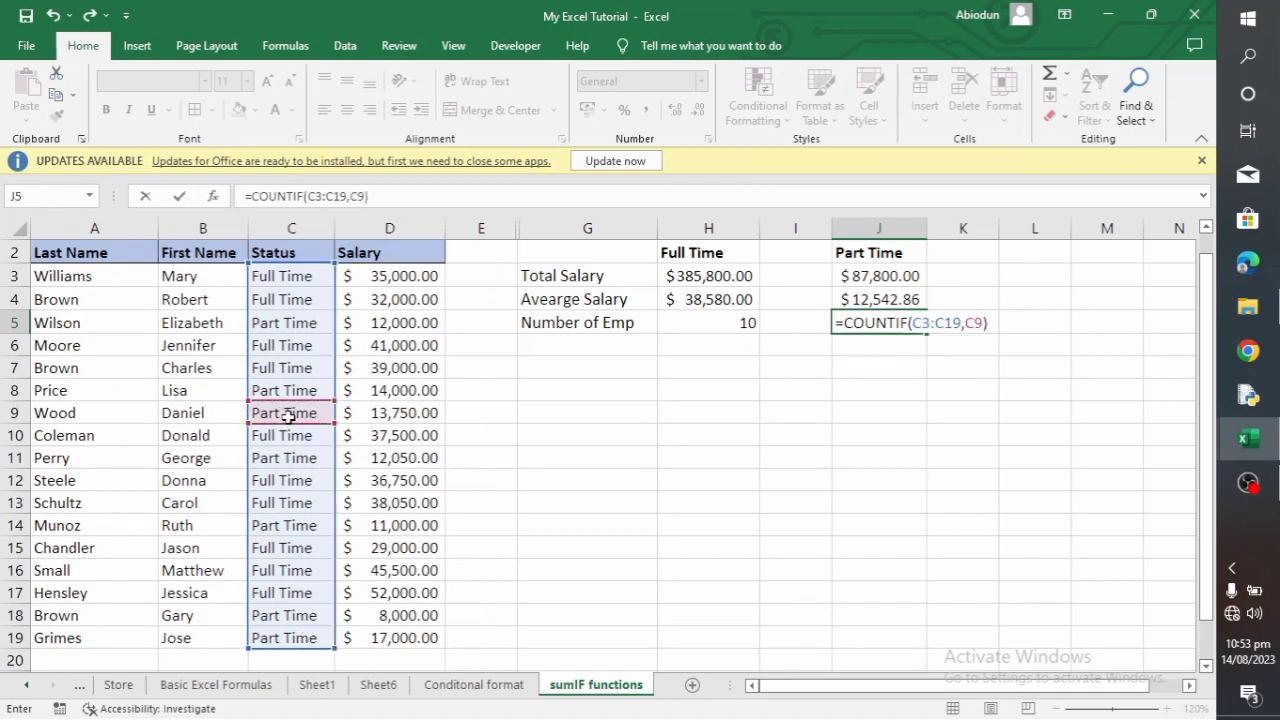
pyautogui.press('Return')
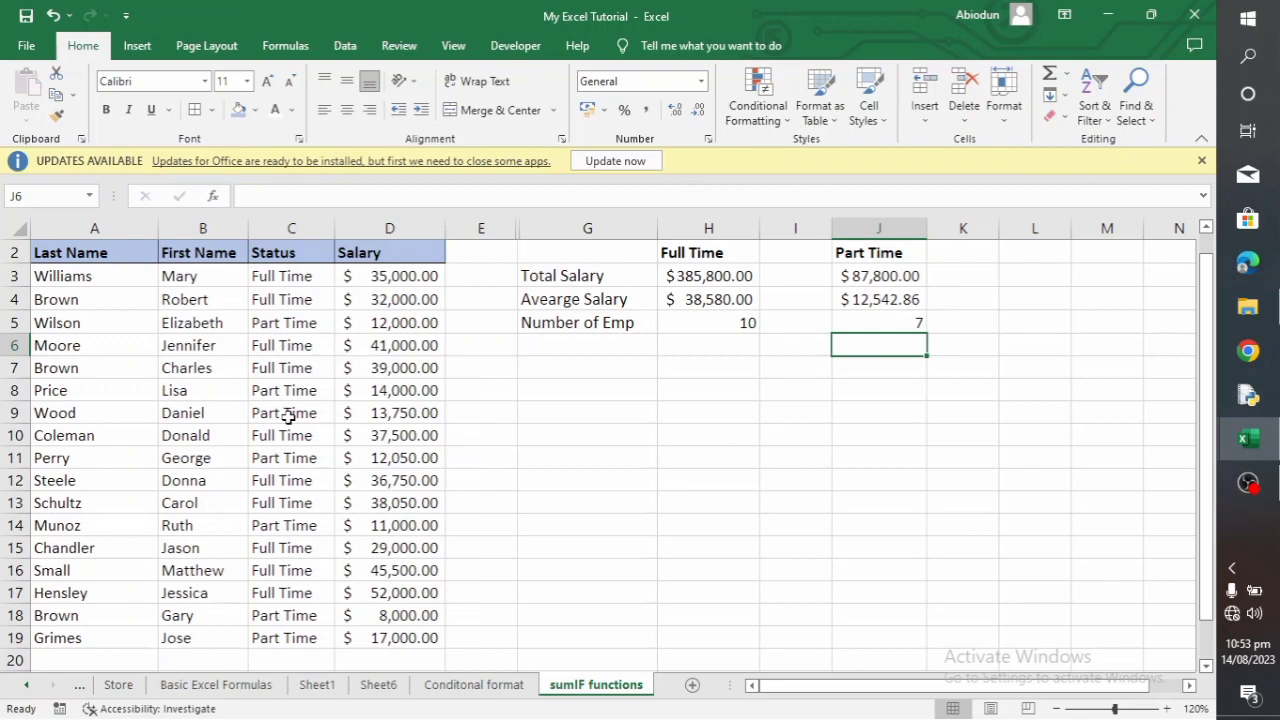
pyautogui.scroll(1, 347, 370)
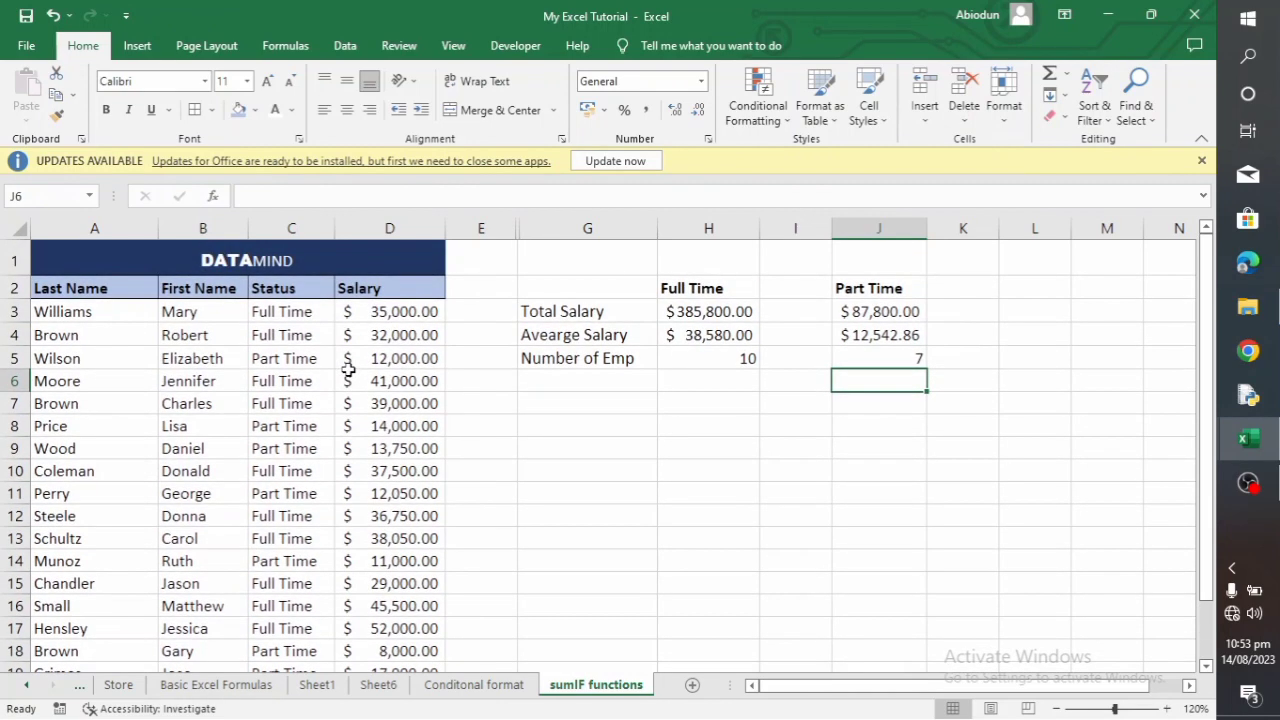